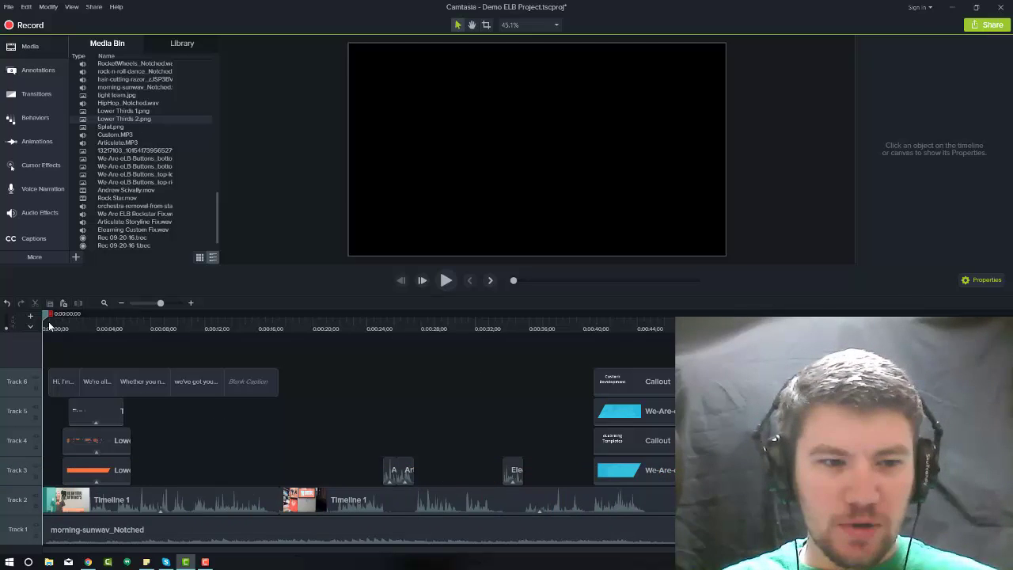
- Move the playhead a few seconds in and start a local-file export from Share
click(138, 328)
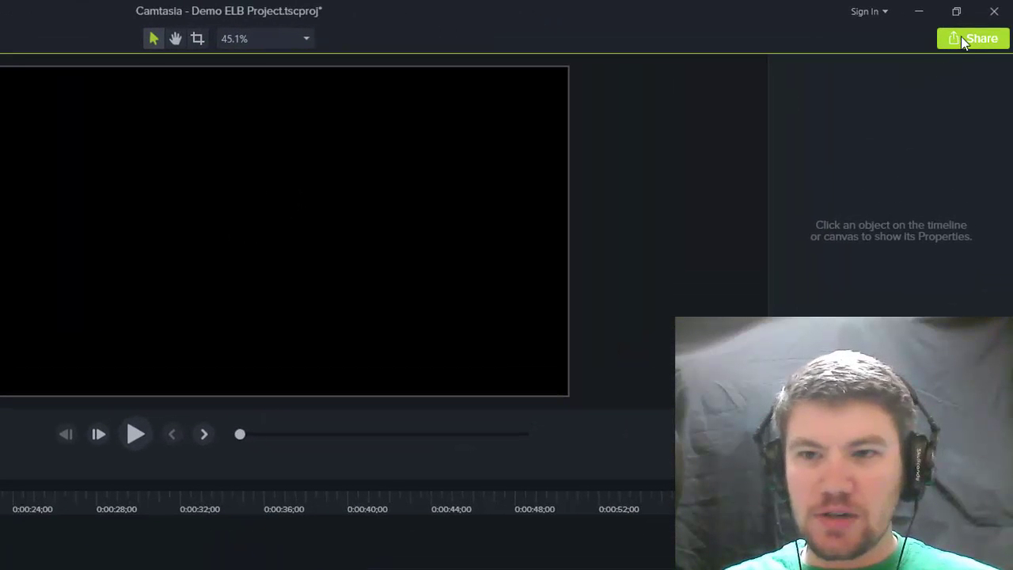
click(980, 41)
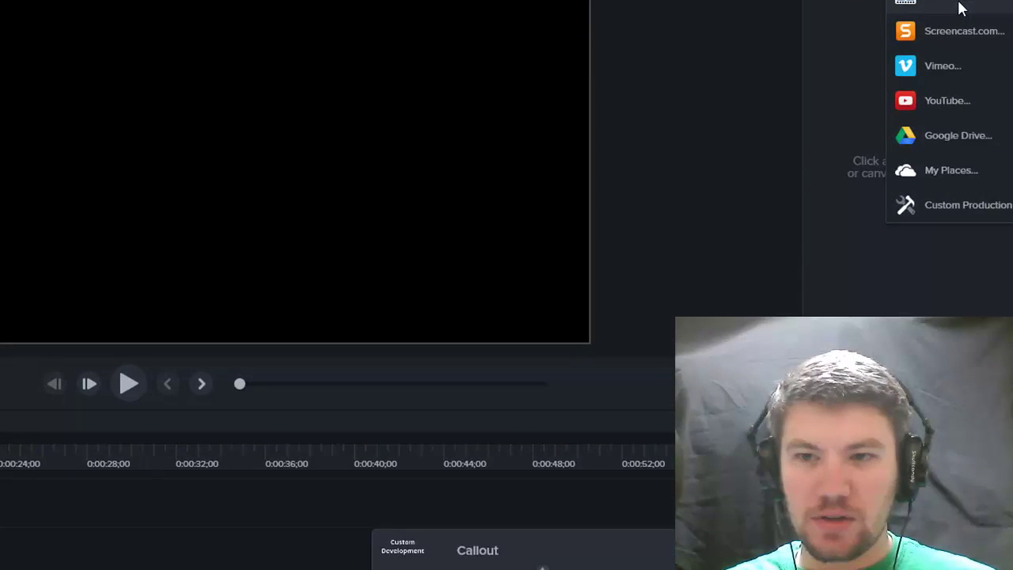
click(961, 8)
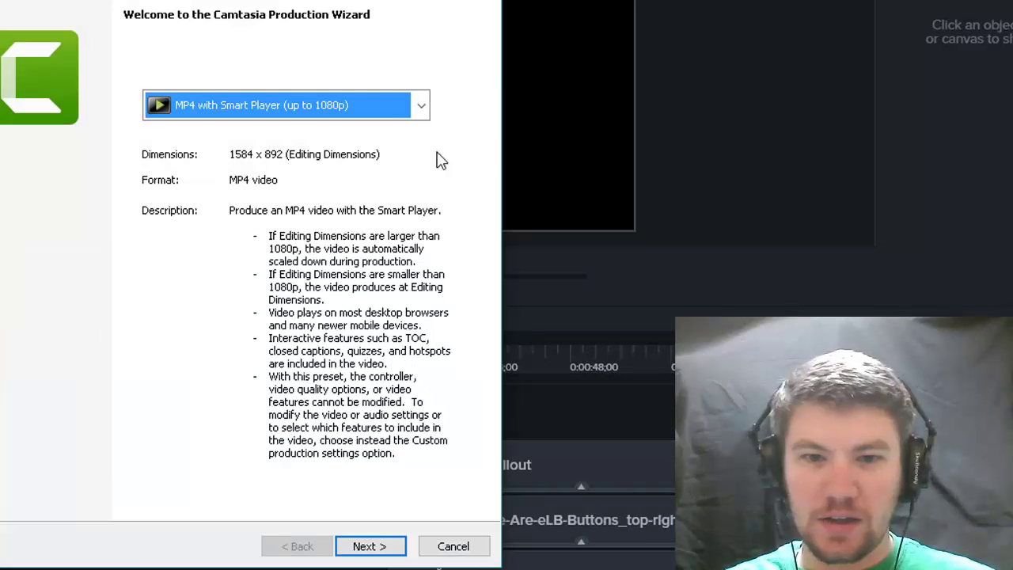
- Browse the production presets and keep MP4 with Smart Player (up to 1080p)
click(414, 113)
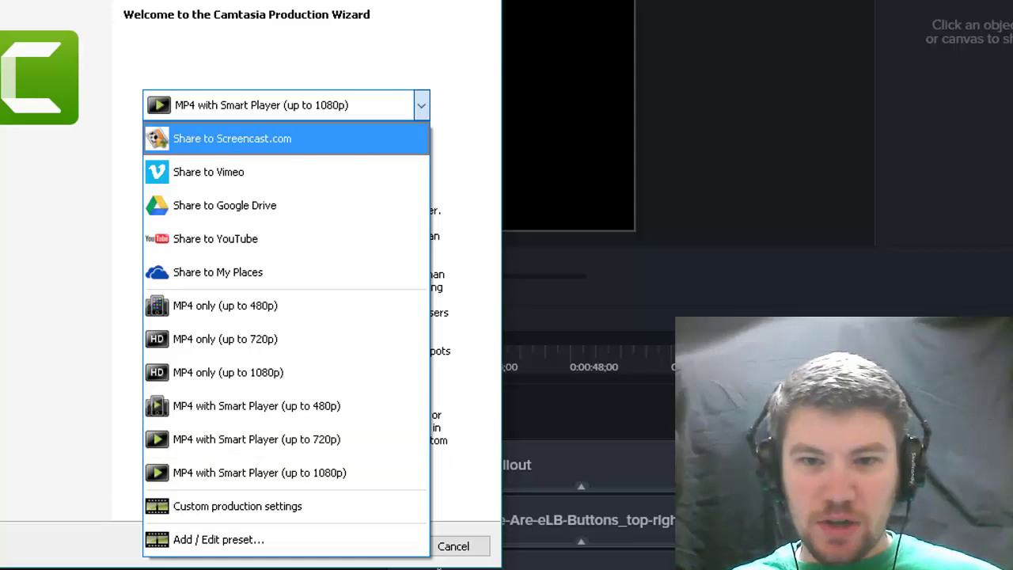
click(491, 475)
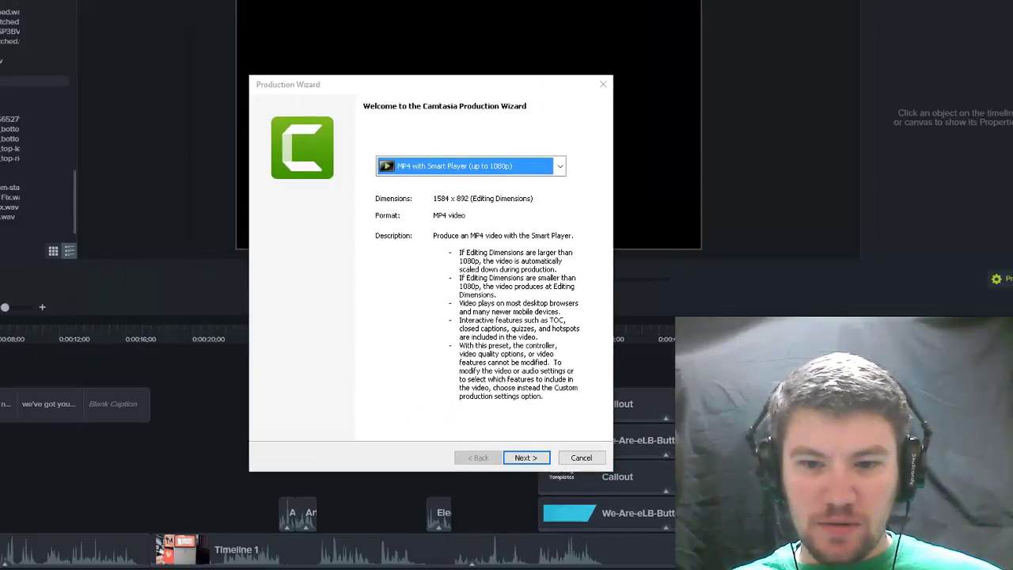
- Cancel the wizard, scrub the timeline to preview the captions, then return the playhead to 0:00
key(Escape)
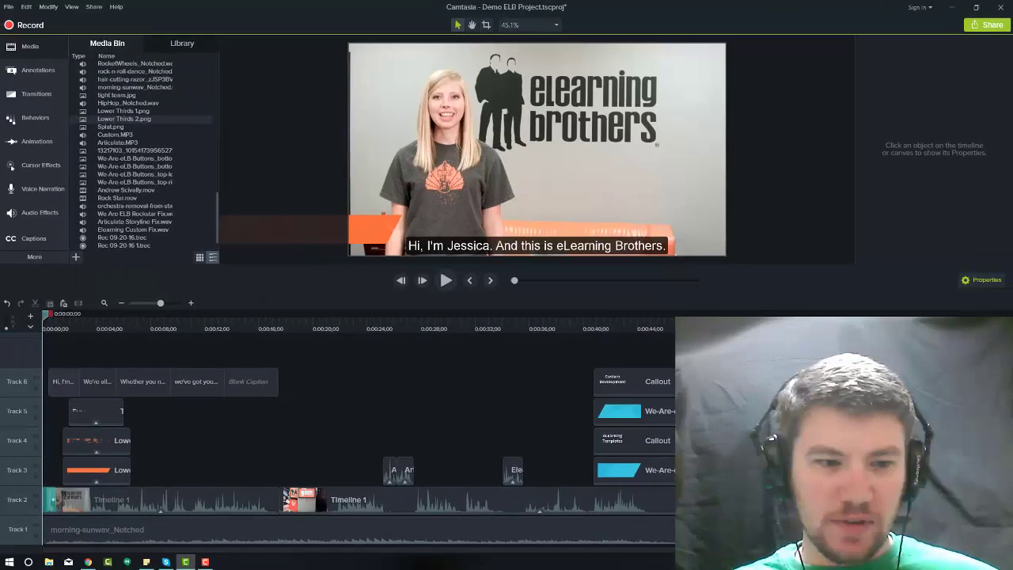
click(611, 326)
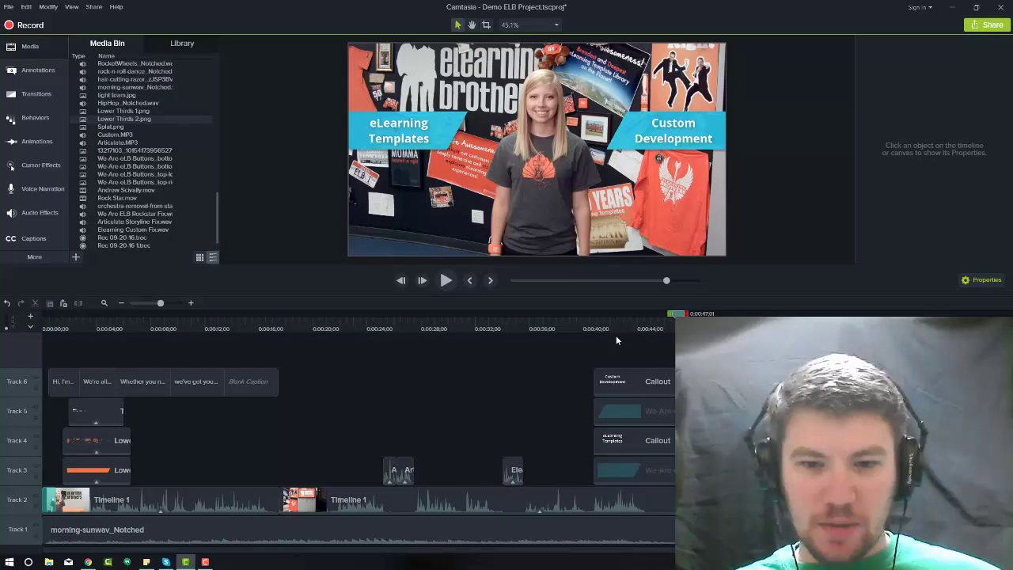
drag(617, 342, 563, 348)
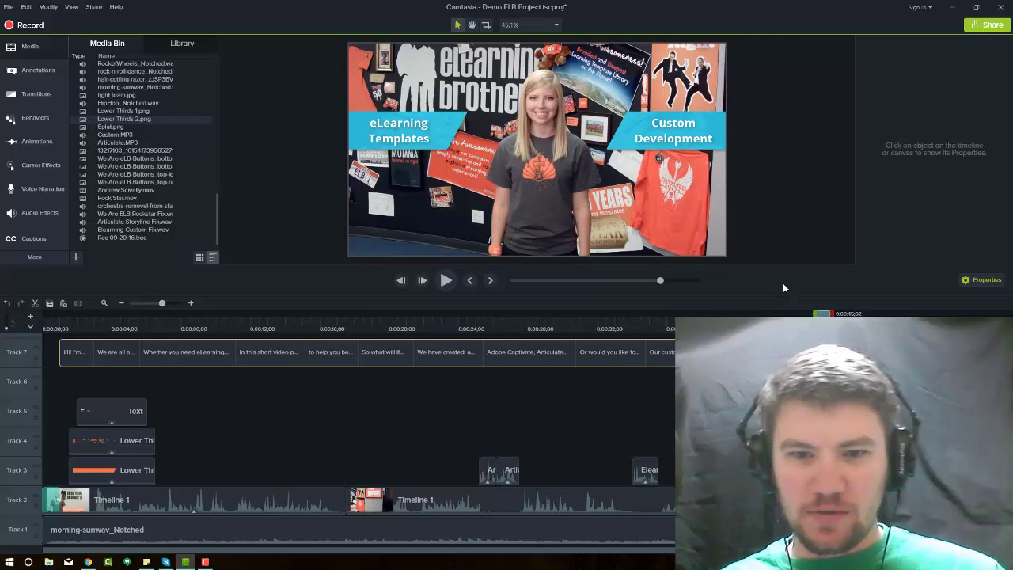
click(52, 328)
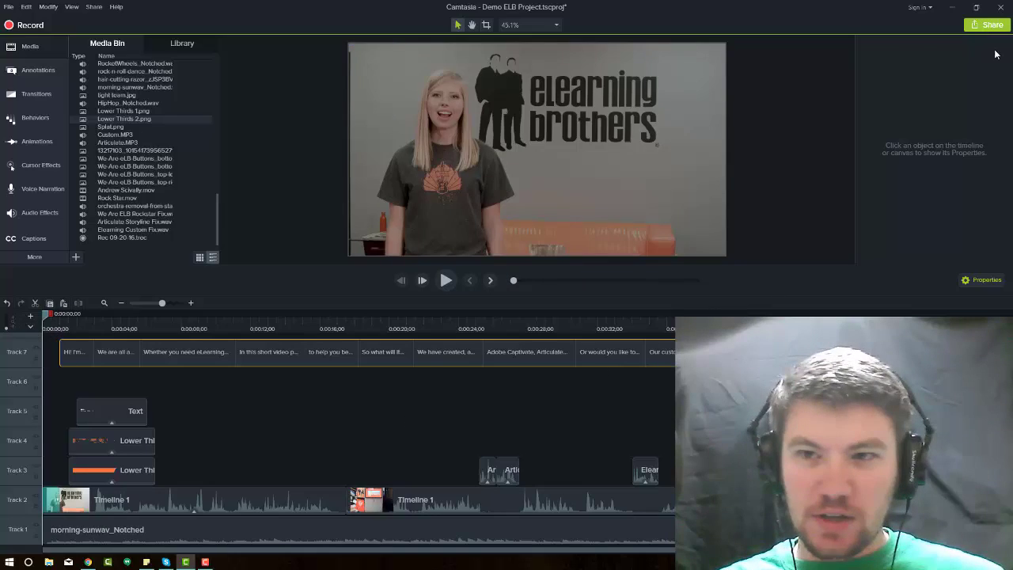
click(988, 24)
- Start a local-file export with the MP4 only (up to 720p) preset and advance the wizard
click(949, 39)
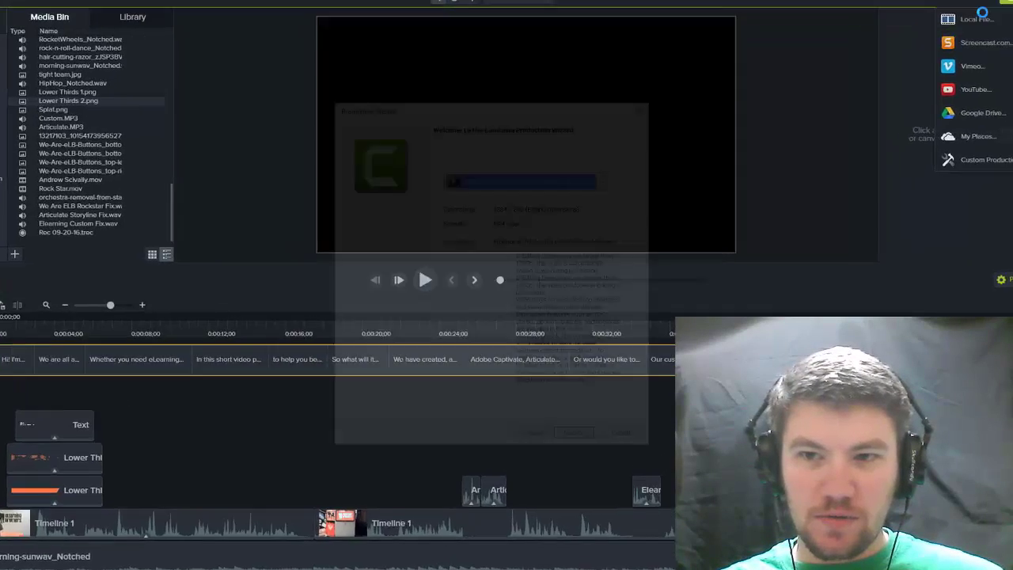
click(599, 182)
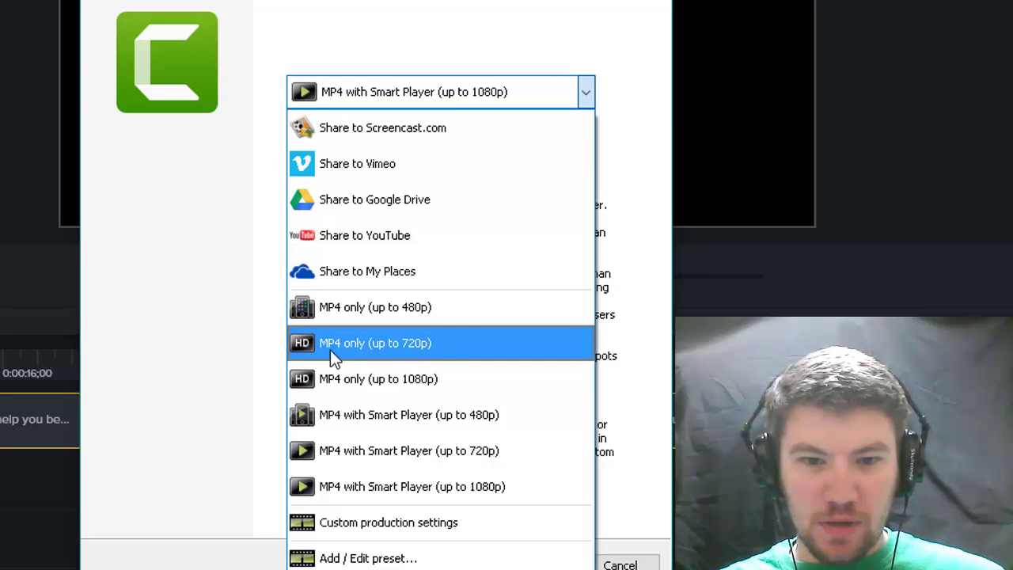
click(362, 344)
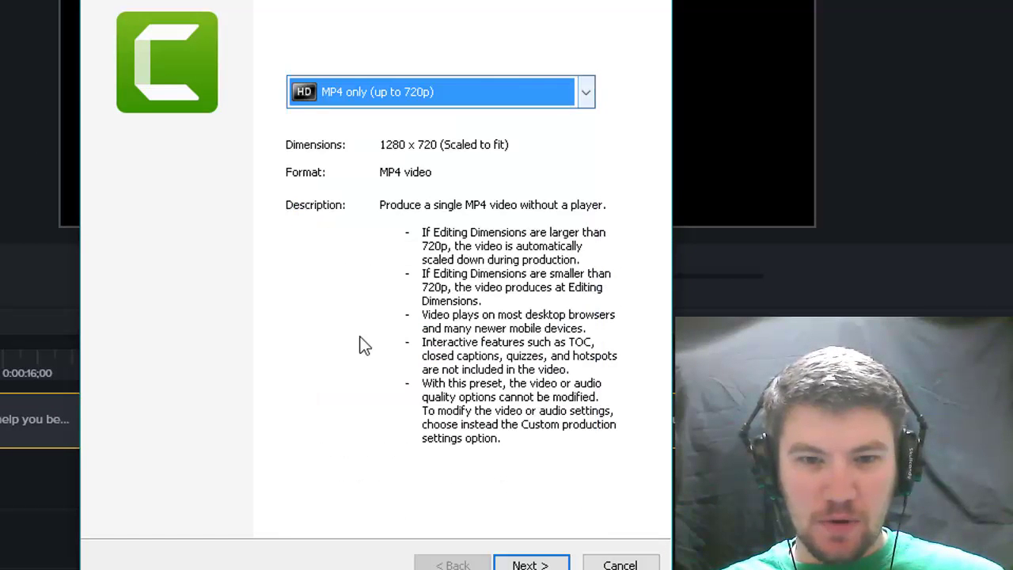
click(530, 565)
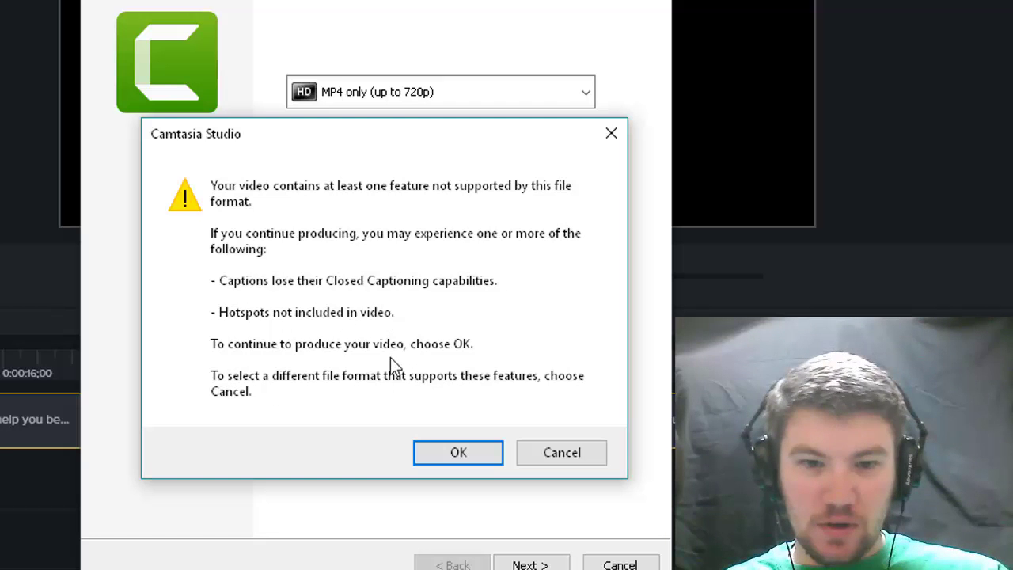
- Accept the captions and hotspot warnings, then save the output as Demo ELB Project Video Only.mp4 on the Desktop
click(464, 454)
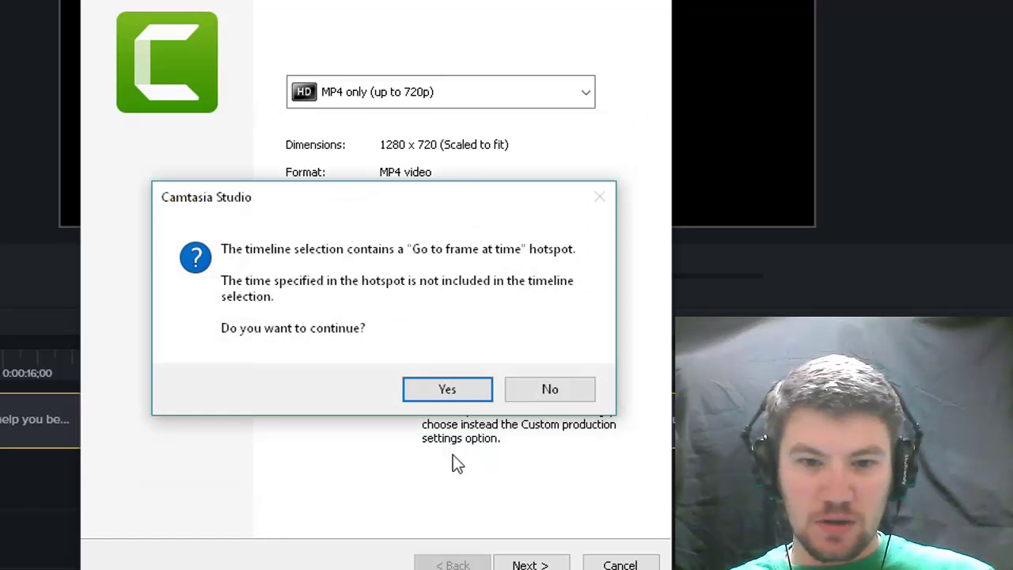
click(449, 391)
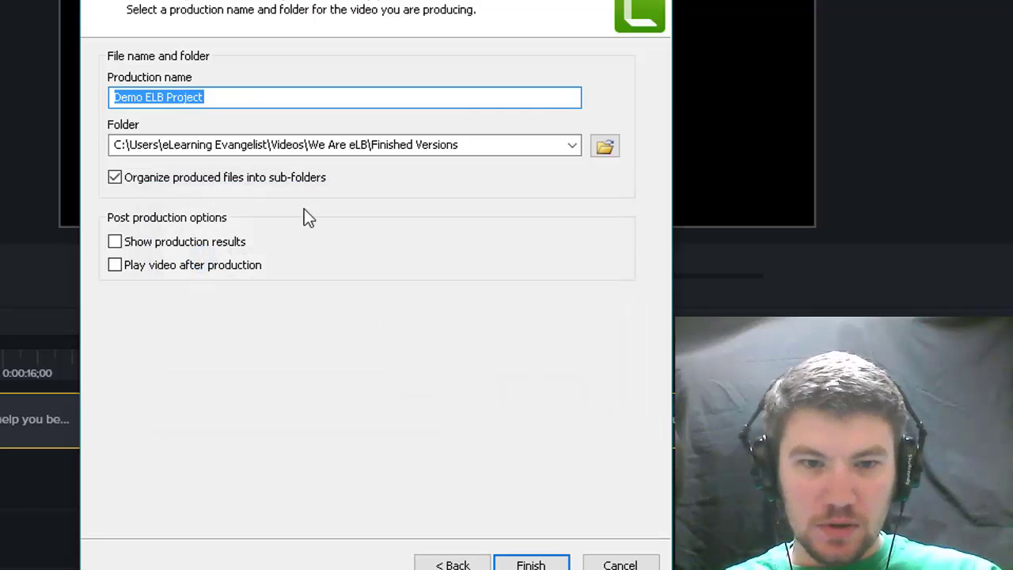
click(603, 147)
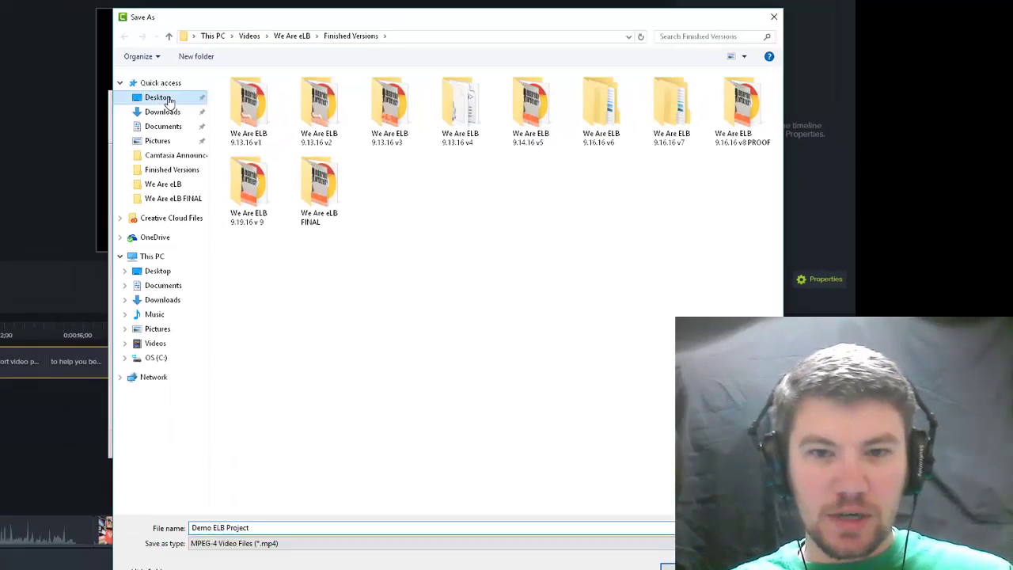
click(165, 102)
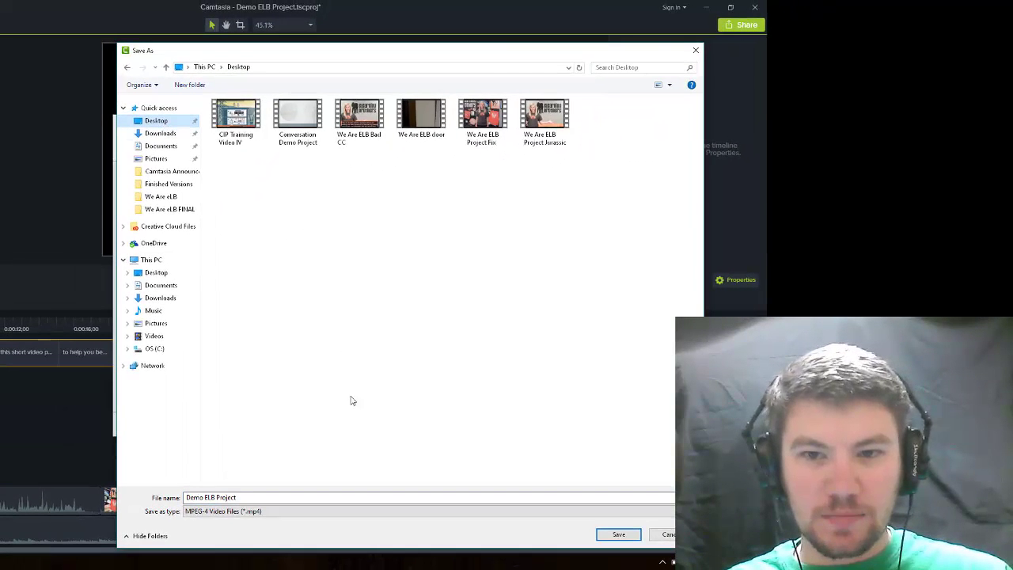
click(258, 496)
click(258, 496)
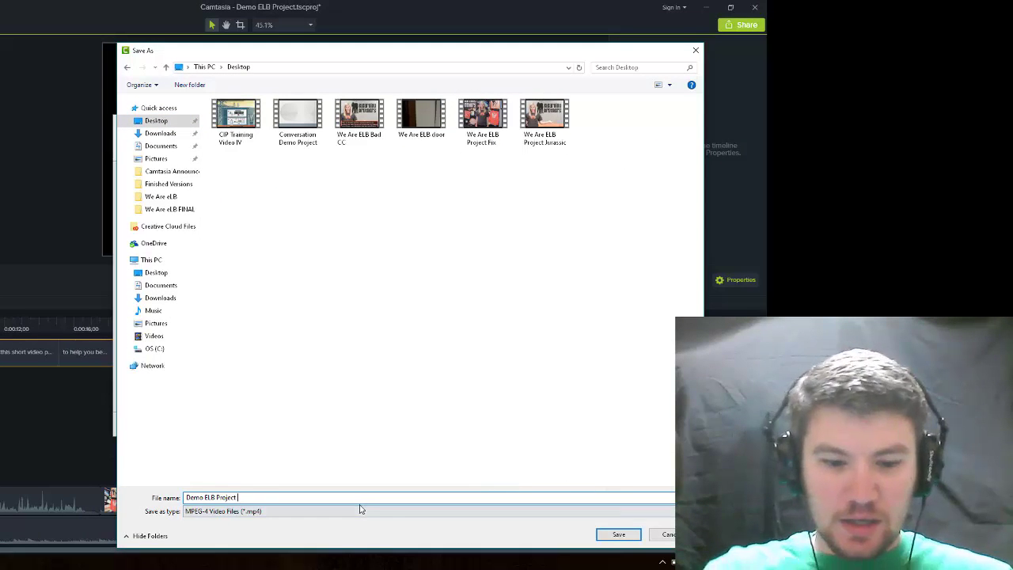
text(Video Only)
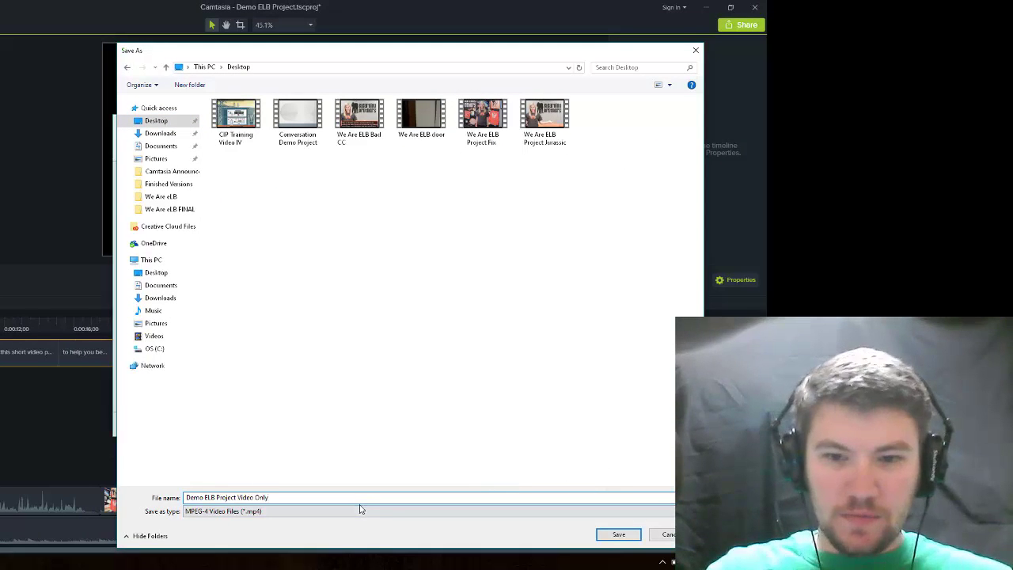
key(Return)
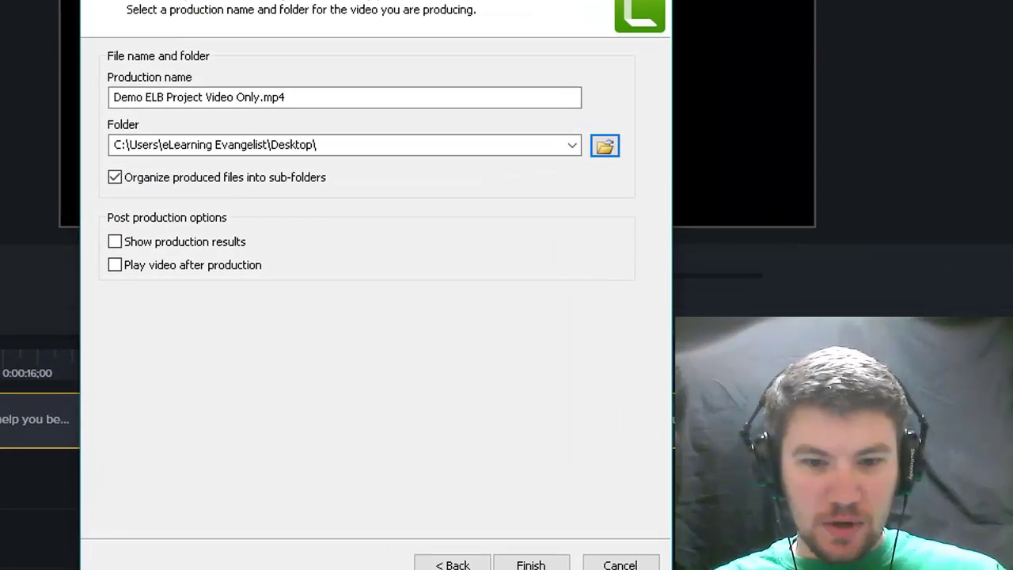
- Render the video and play Demo ELB Project Video Only.mp4 from its desktop folder in Photos
click(530, 564)
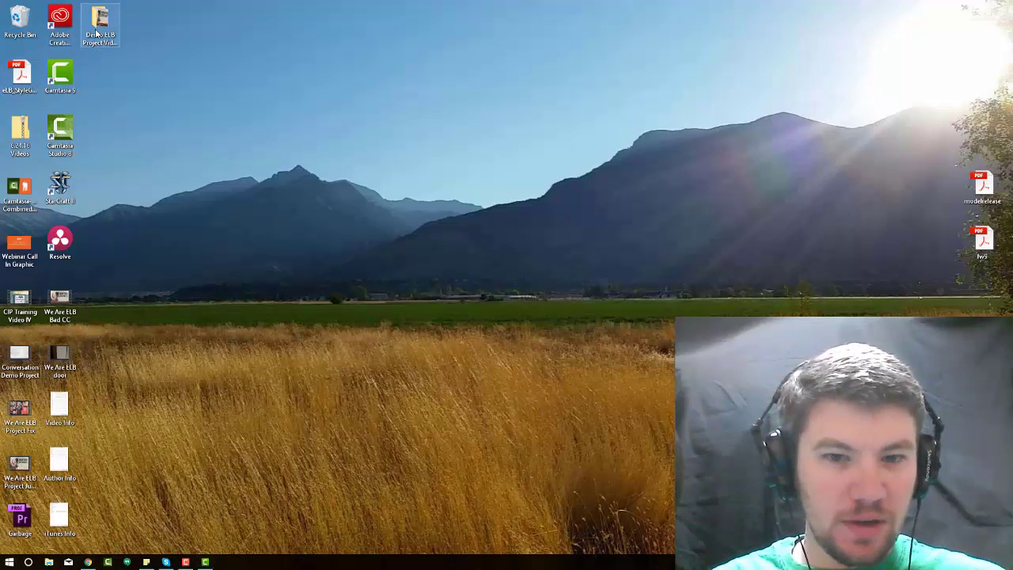
double_click(96, 34)
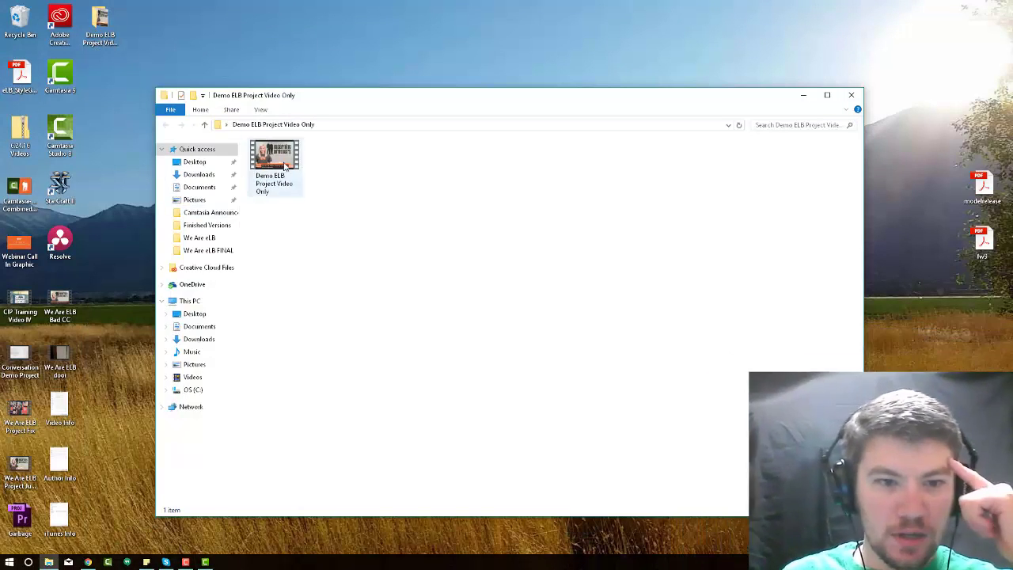
double_click(285, 167)
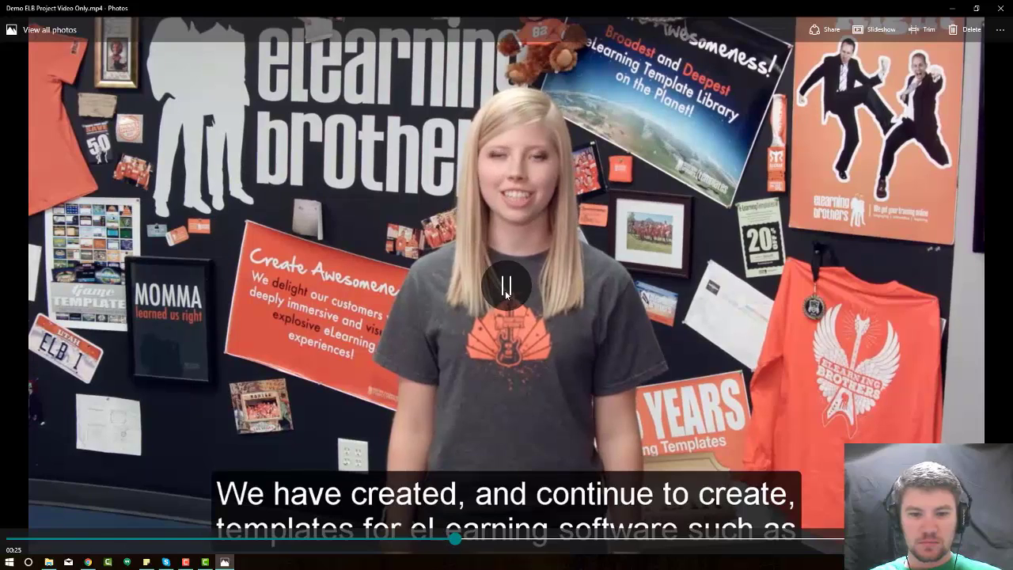
- Seek toward the end of the video and pause on the closing banners
click(506, 288)
click(657, 543)
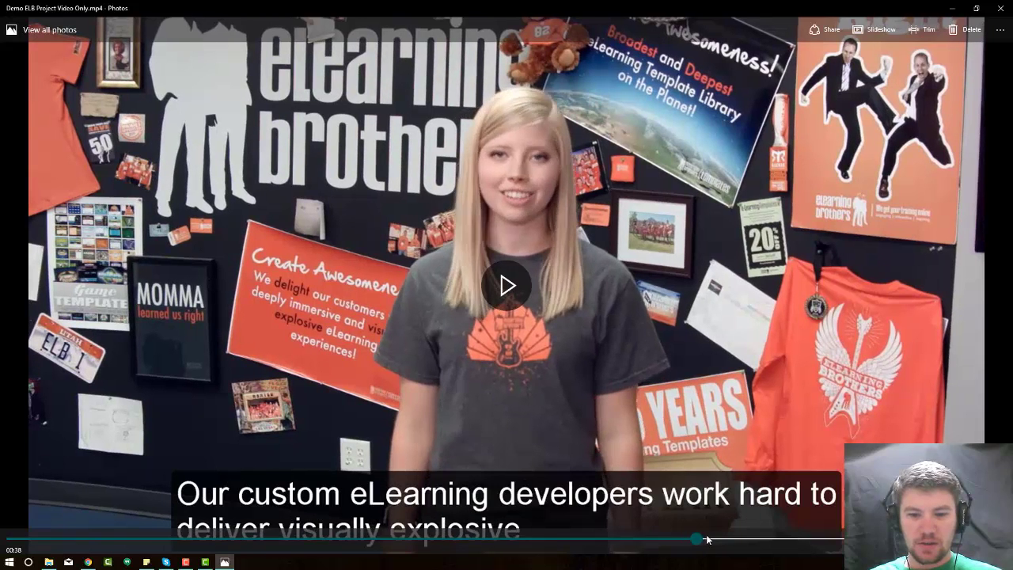
click(750, 541)
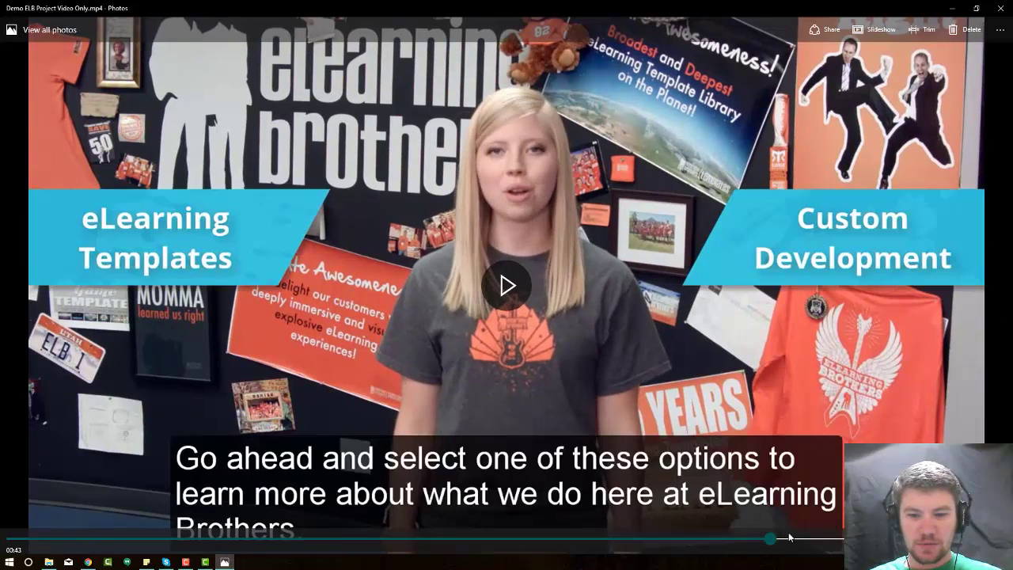
click(724, 541)
click(493, 290)
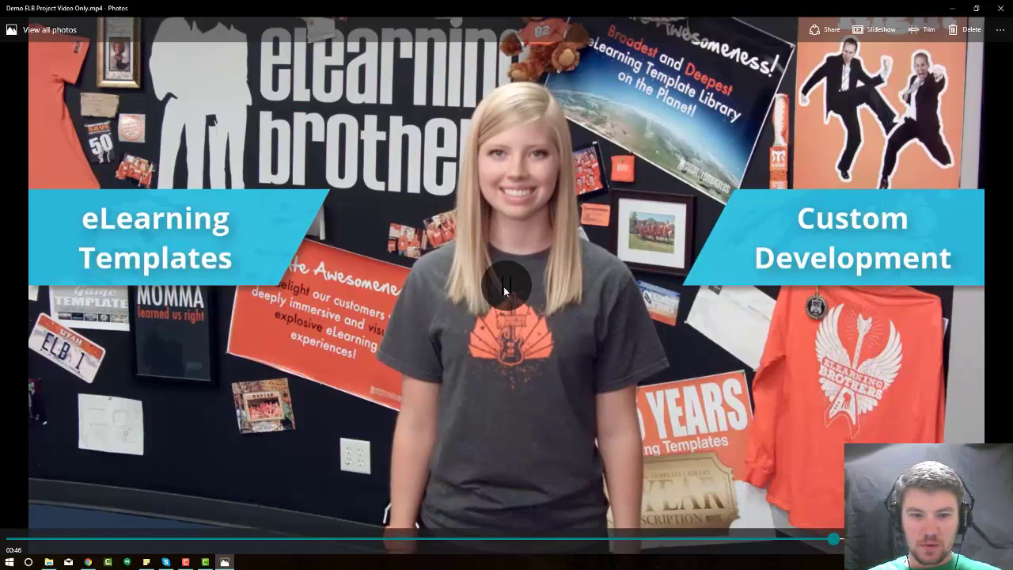
click(504, 287)
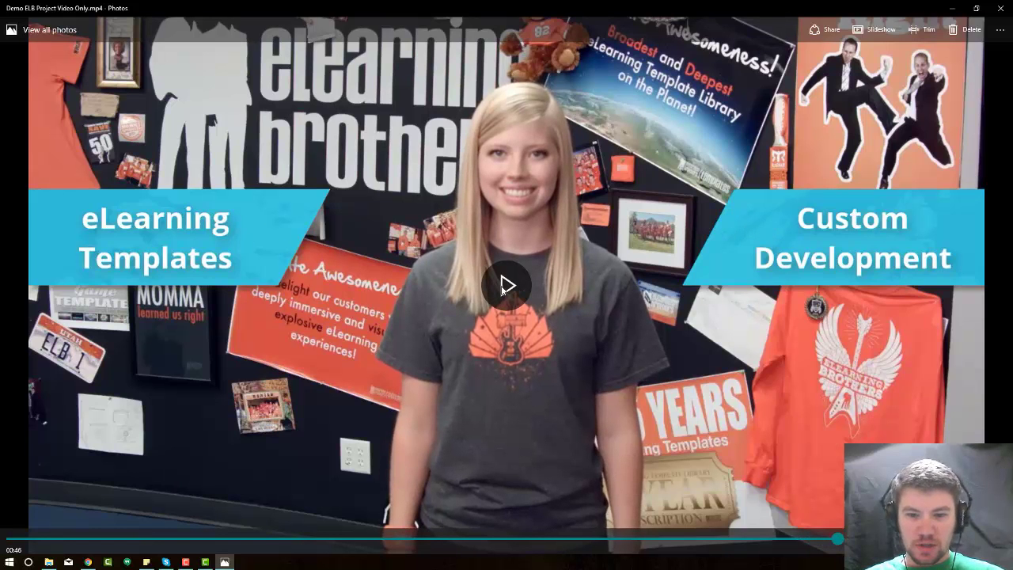
- Close Photos and the output folder, and return to the Camtasia project
click(1001, 8)
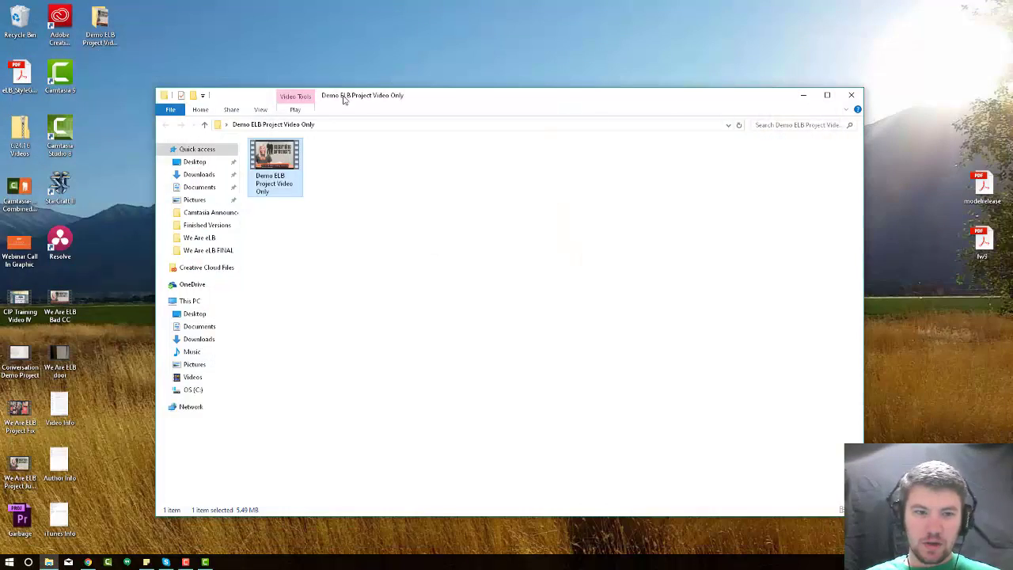
click(852, 95)
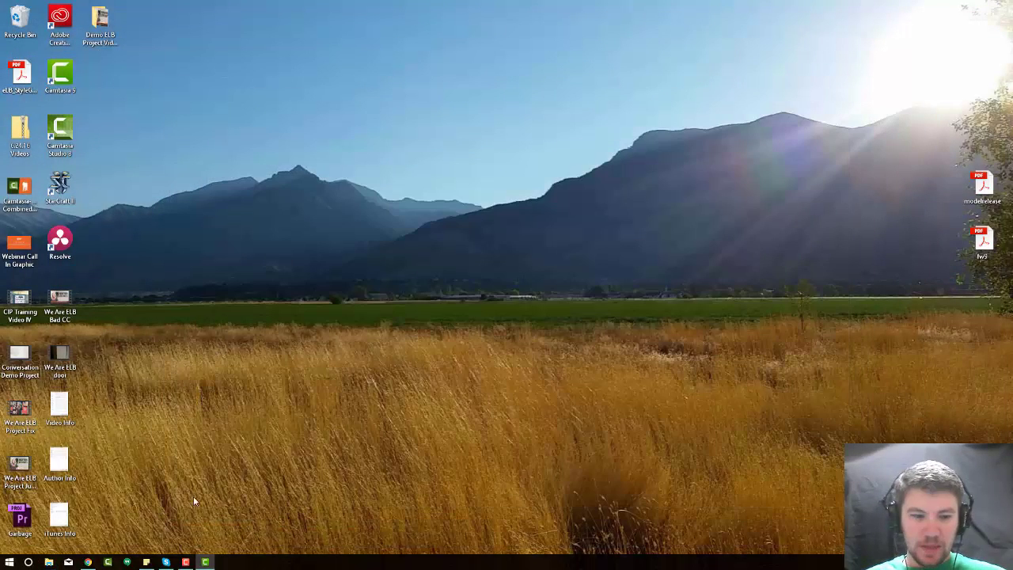
click(205, 562)
- Produce an MP4 with Smart Player (up to 720p) to the Desktop as Demo ELB Project Smart Player
click(990, 25)
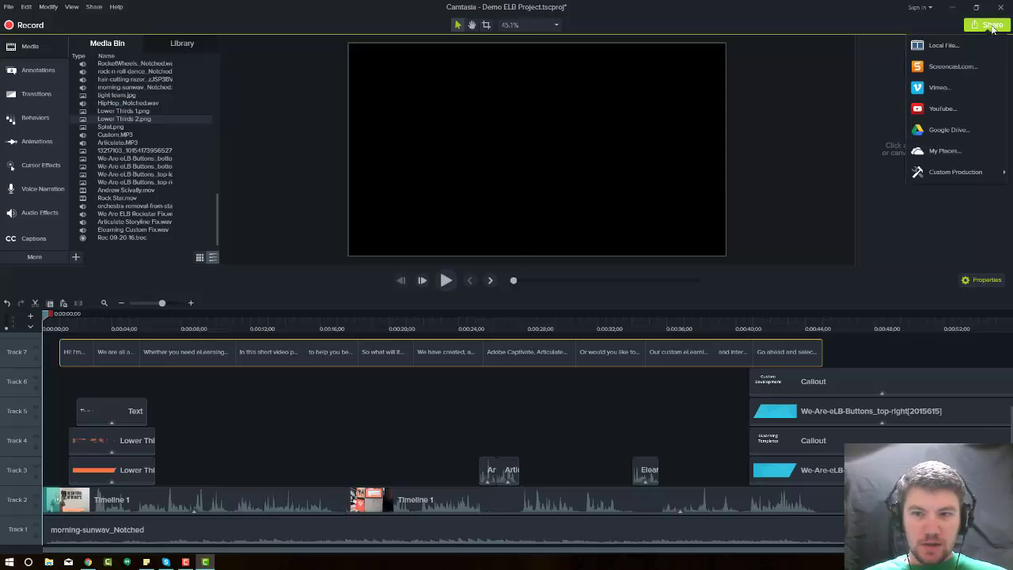
click(953, 42)
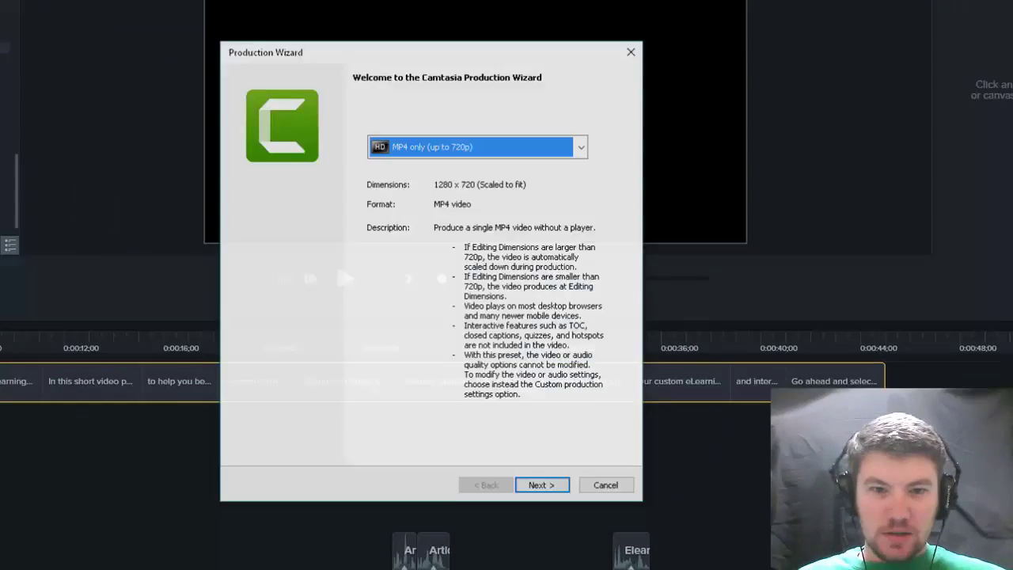
click(558, 148)
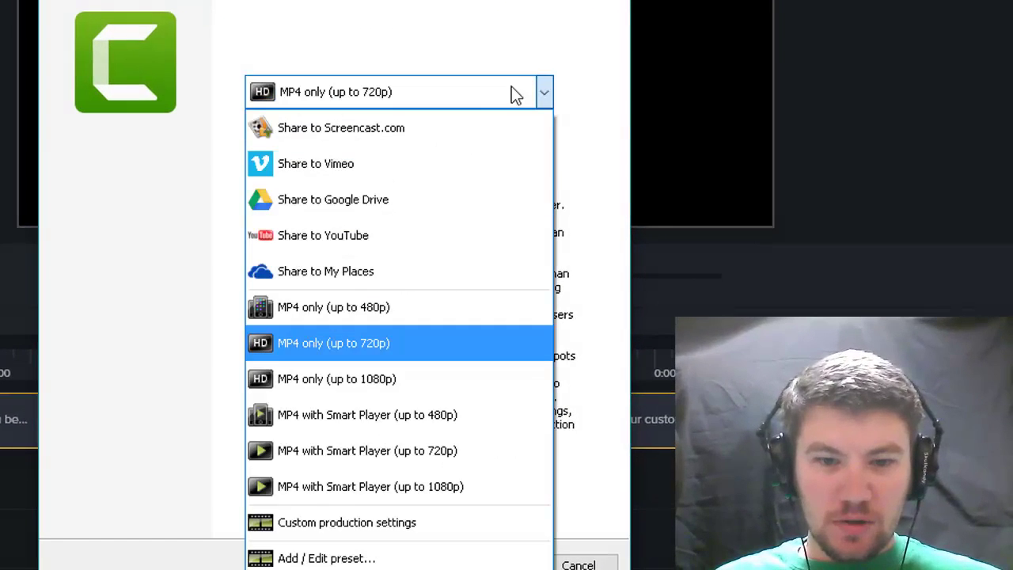
click(350, 453)
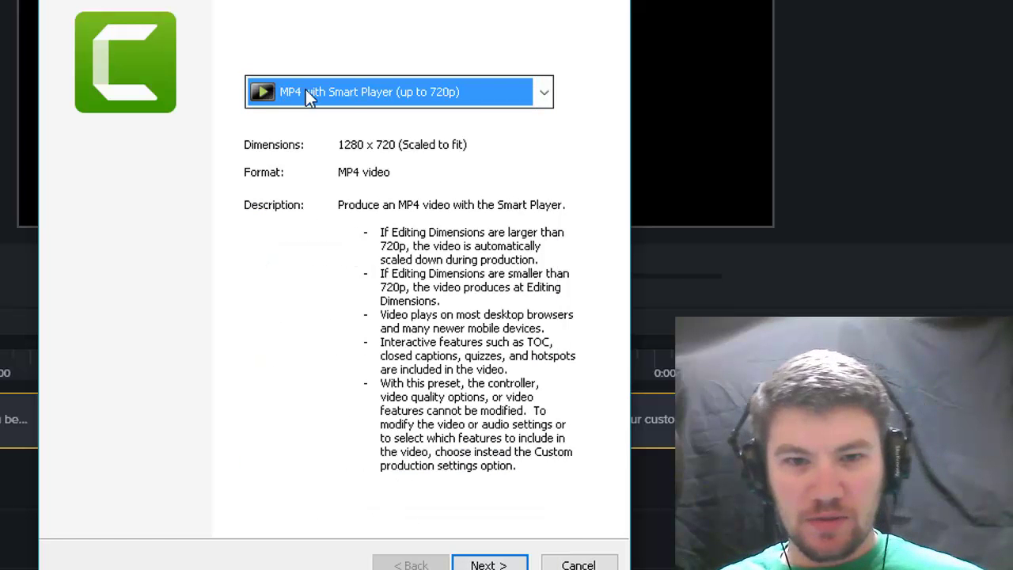
click(484, 563)
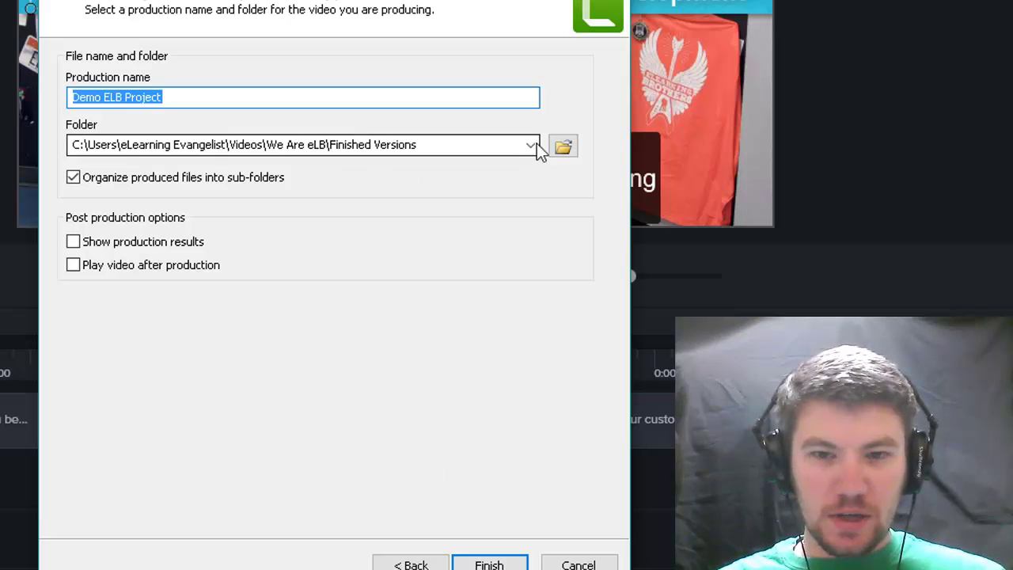
click(563, 147)
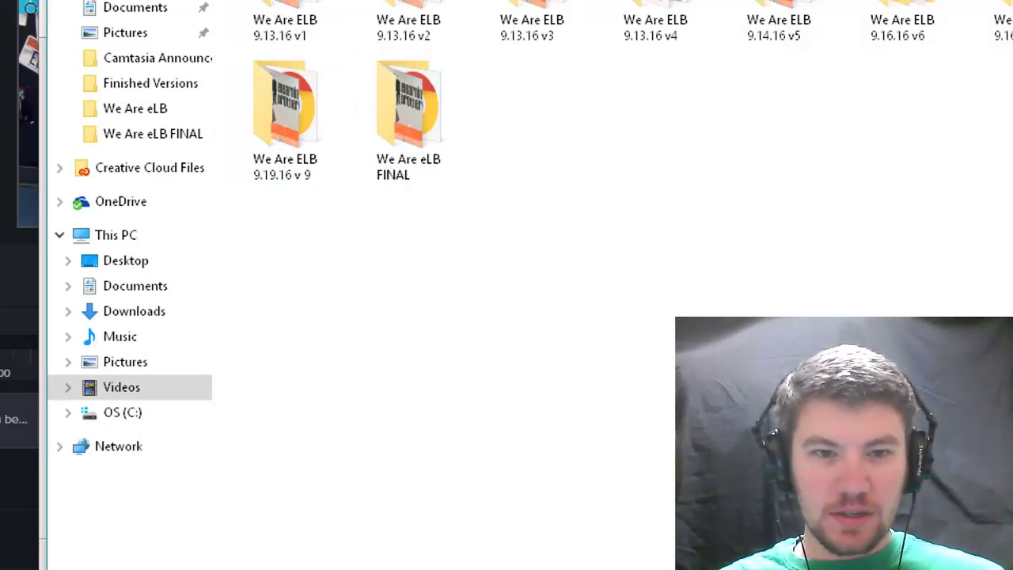
click(136, 1)
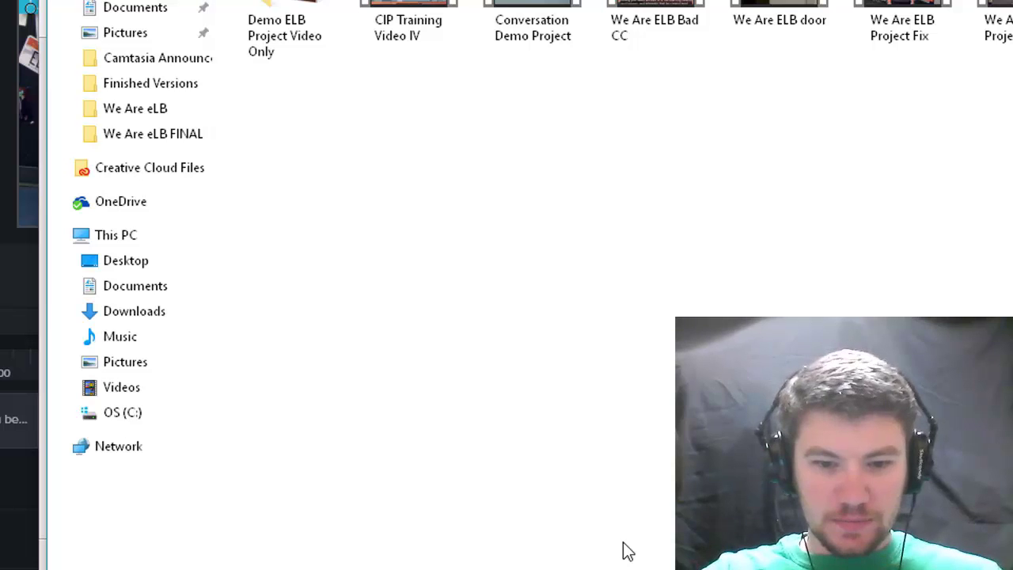
key(Return)
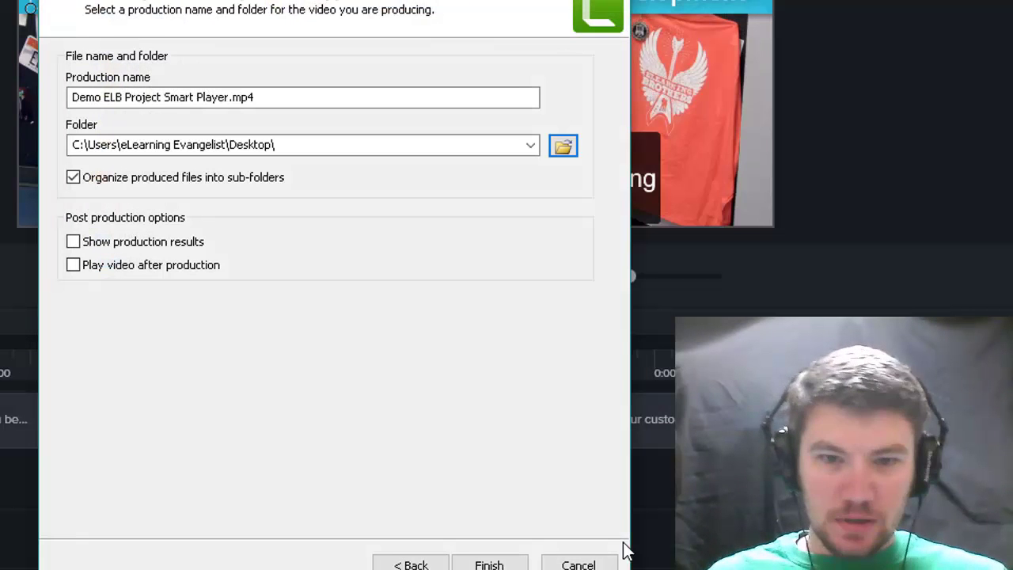
click(490, 565)
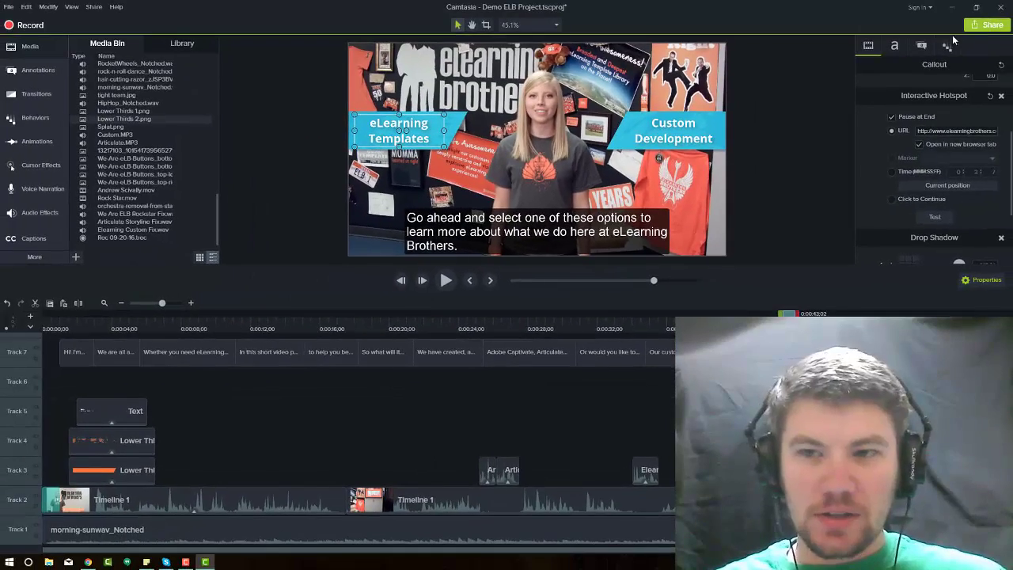
- Minimize Camtasia and open the Demo ELB Project Smart Player folder on the desktop
click(954, 7)
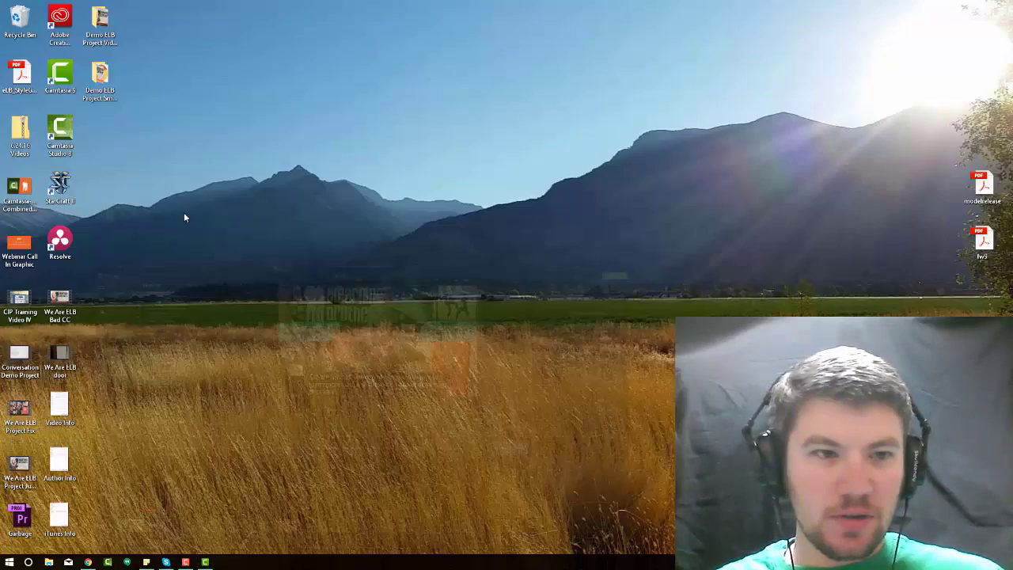
double_click(111, 91)
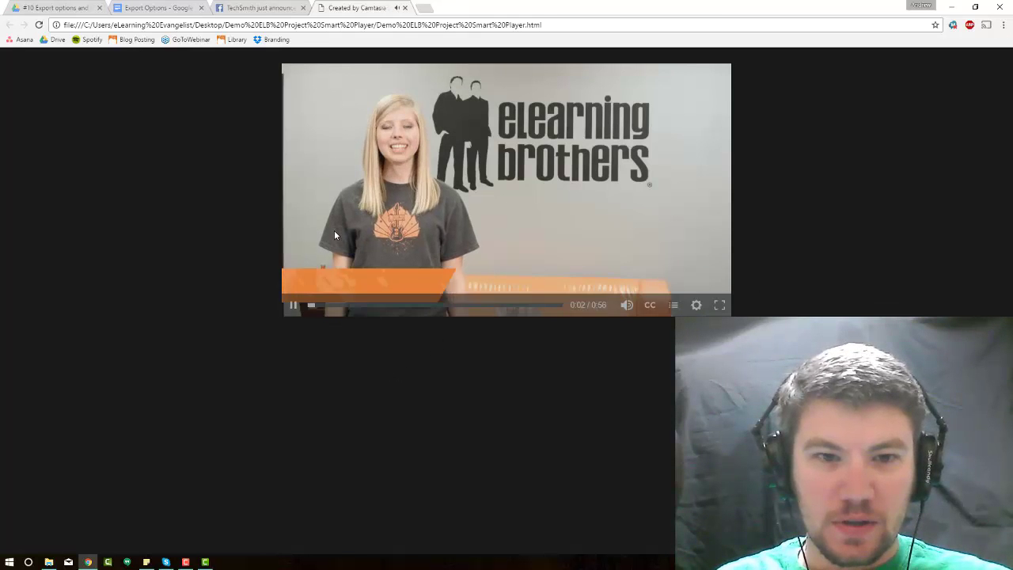
- Pause the Smart Player video and test the captions, leaving them off
click(292, 305)
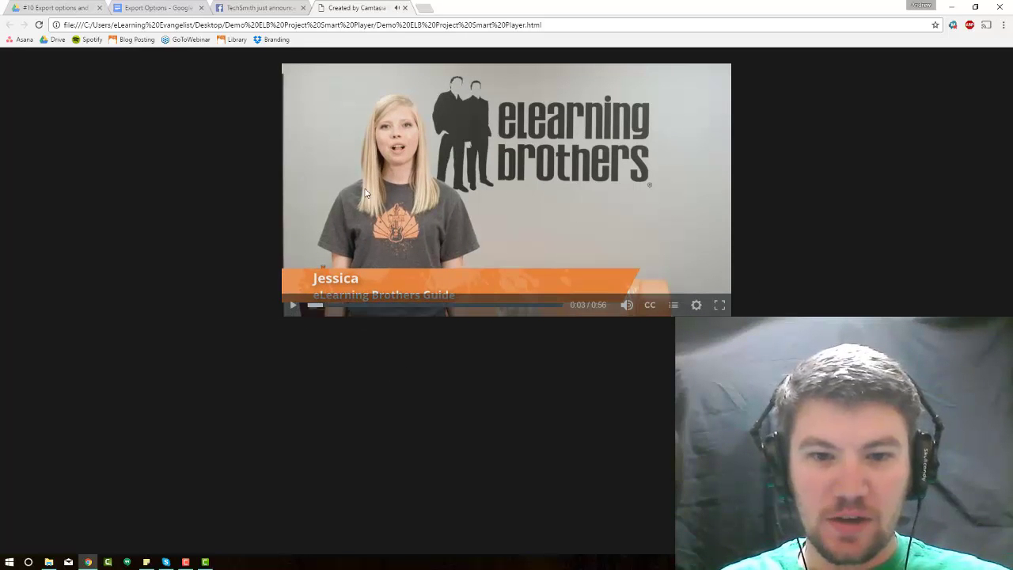
click(652, 312)
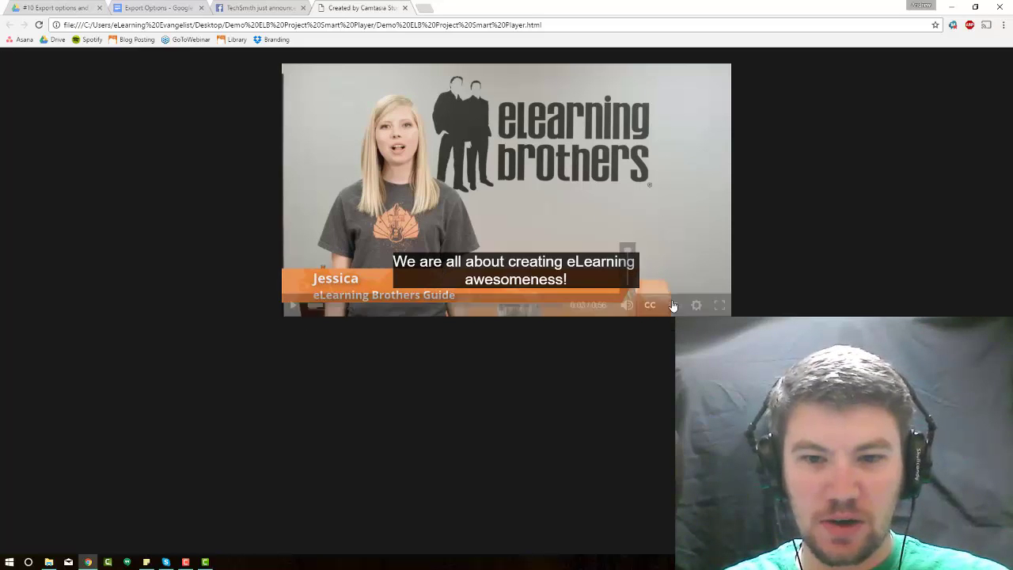
click(652, 309)
click(651, 309)
click(651, 309)
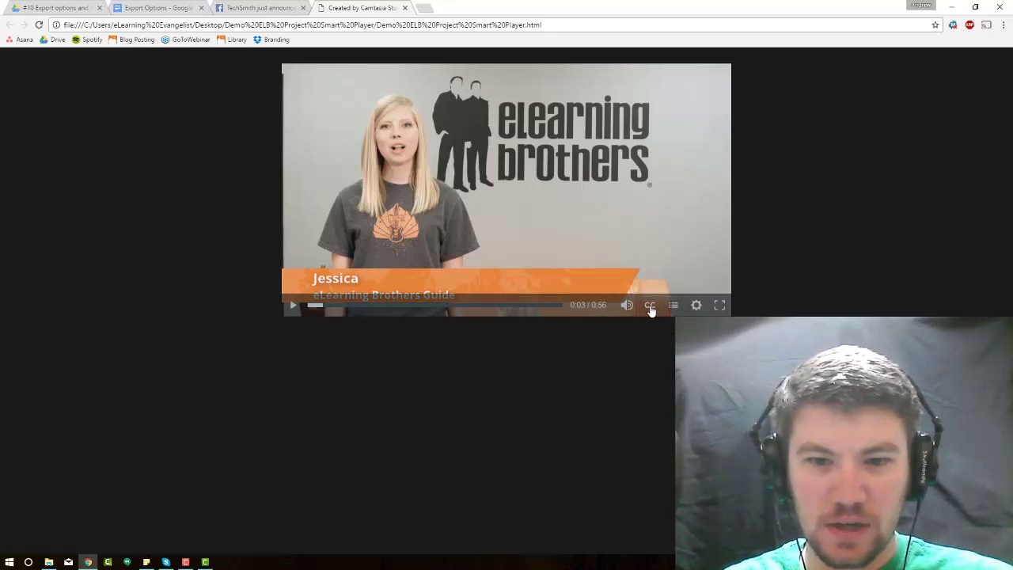
- Test the table-of-contents panel, close it, and resume playback
click(673, 305)
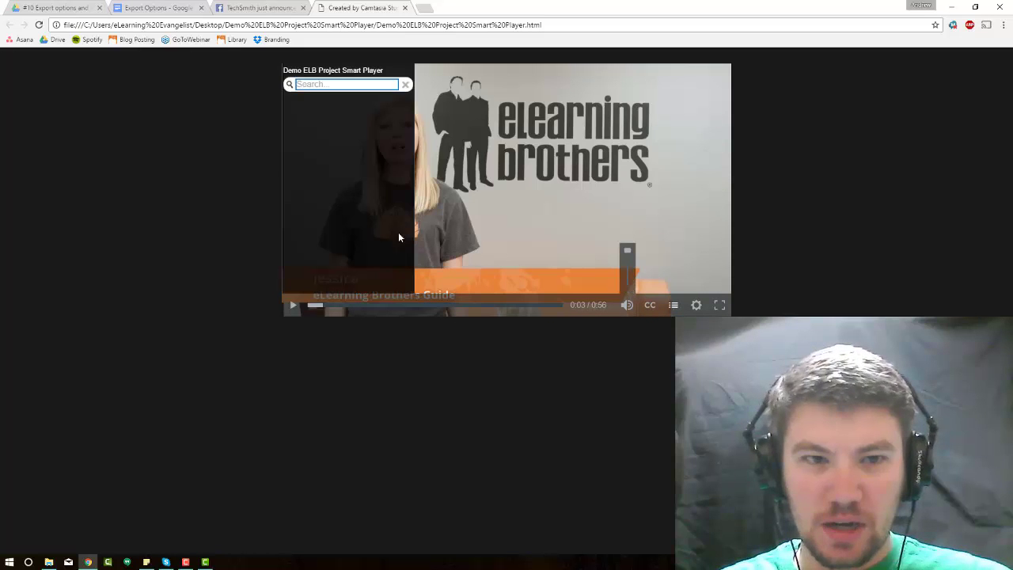
click(673, 306)
click(673, 306)
click(672, 305)
click(673, 306)
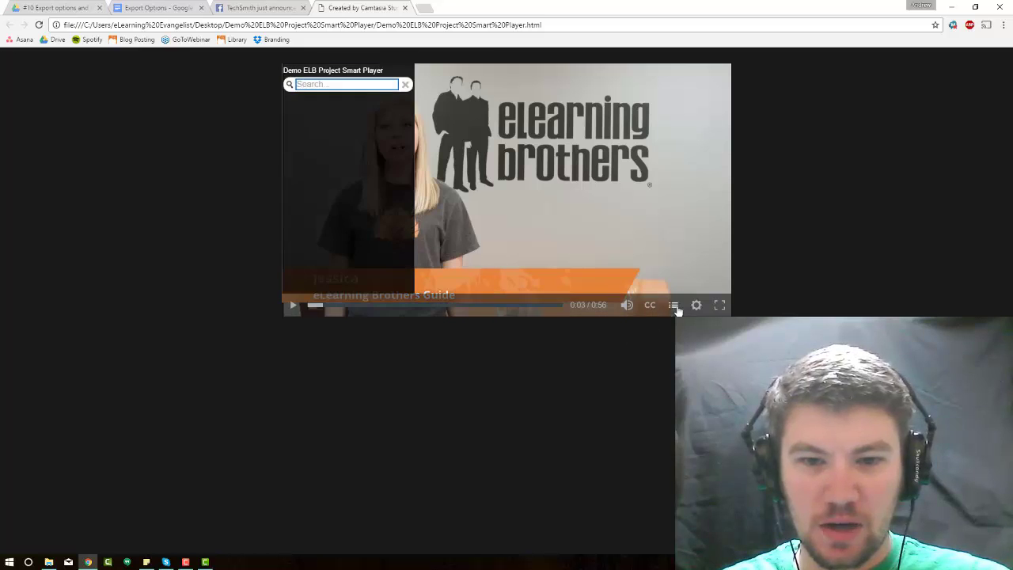
click(672, 306)
mouse_move(500, 269)
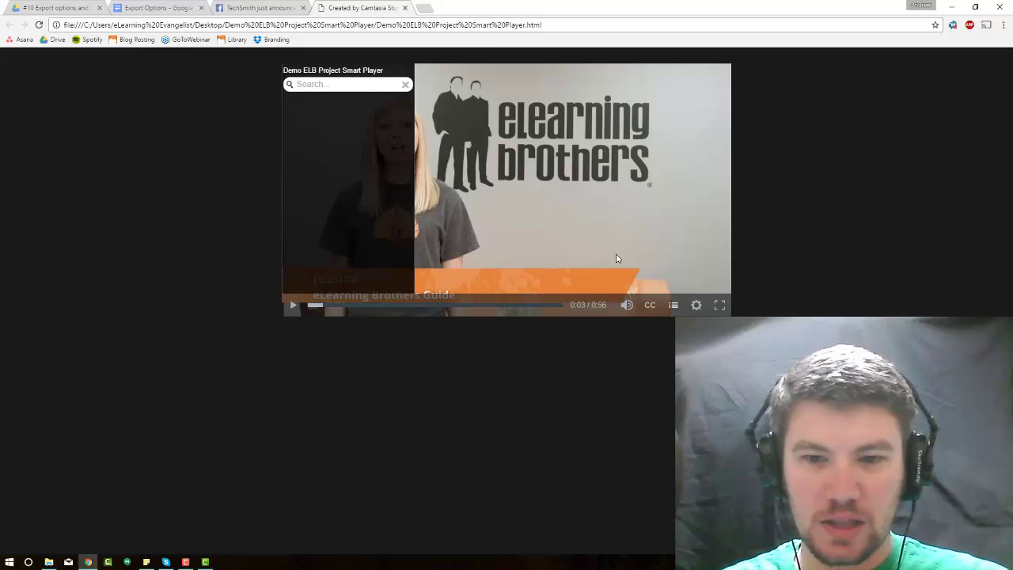
click(674, 305)
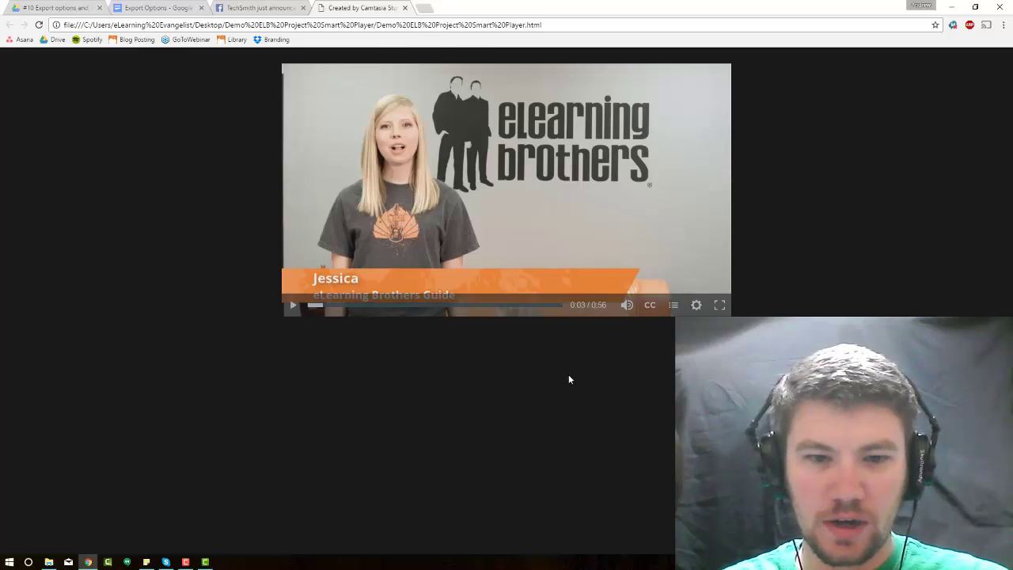
click(290, 308)
- Seek to 0:46, test the eLearning Templates hotspot link, close its tab, then replay and jump to the end
click(514, 306)
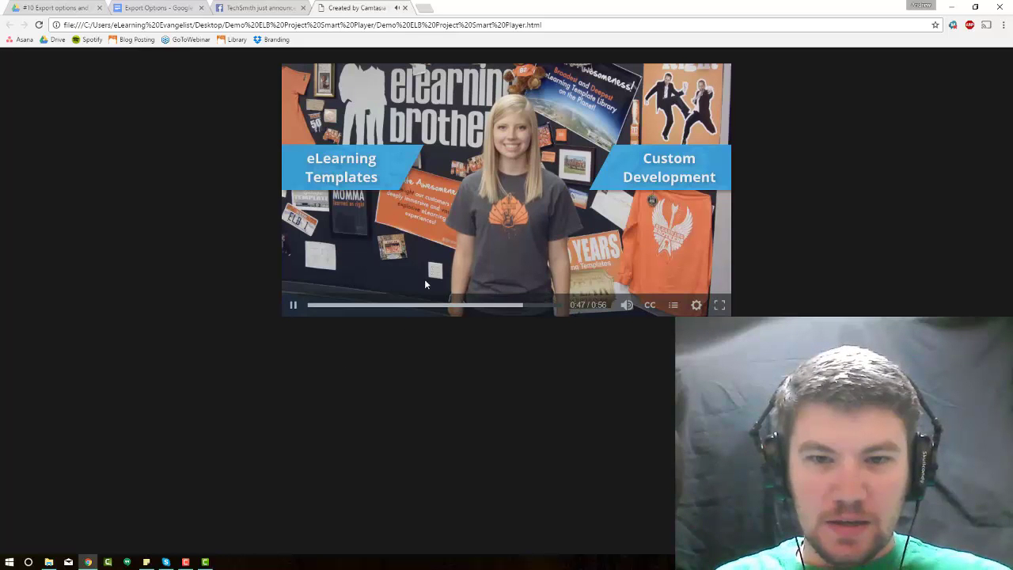
click(353, 175)
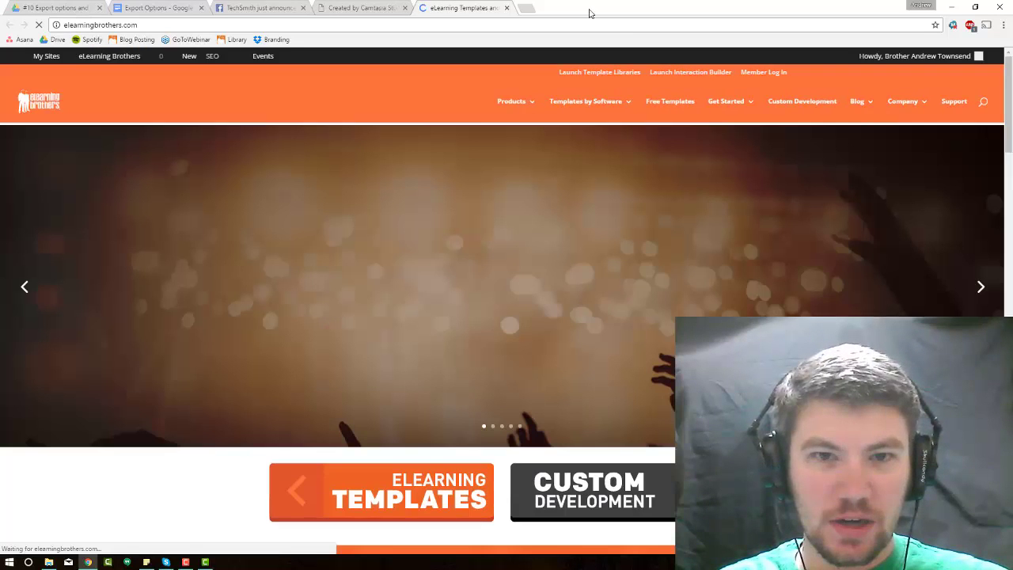
click(507, 8)
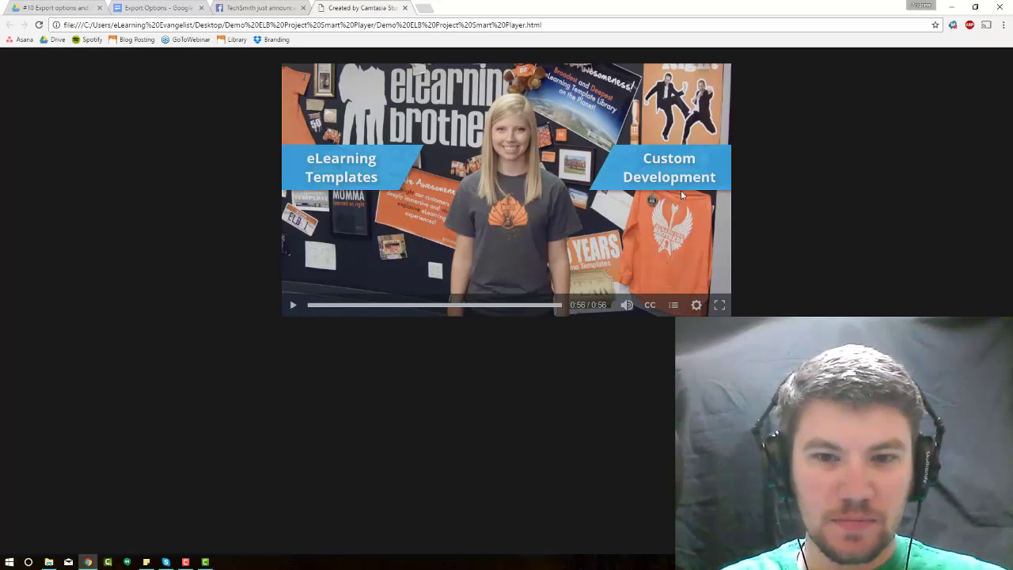
click(495, 205)
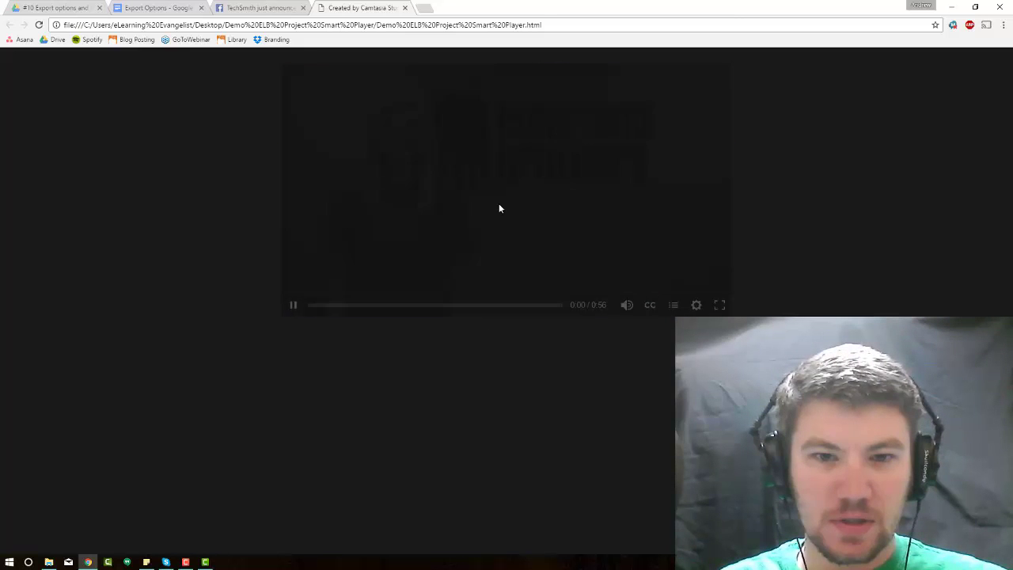
click(552, 307)
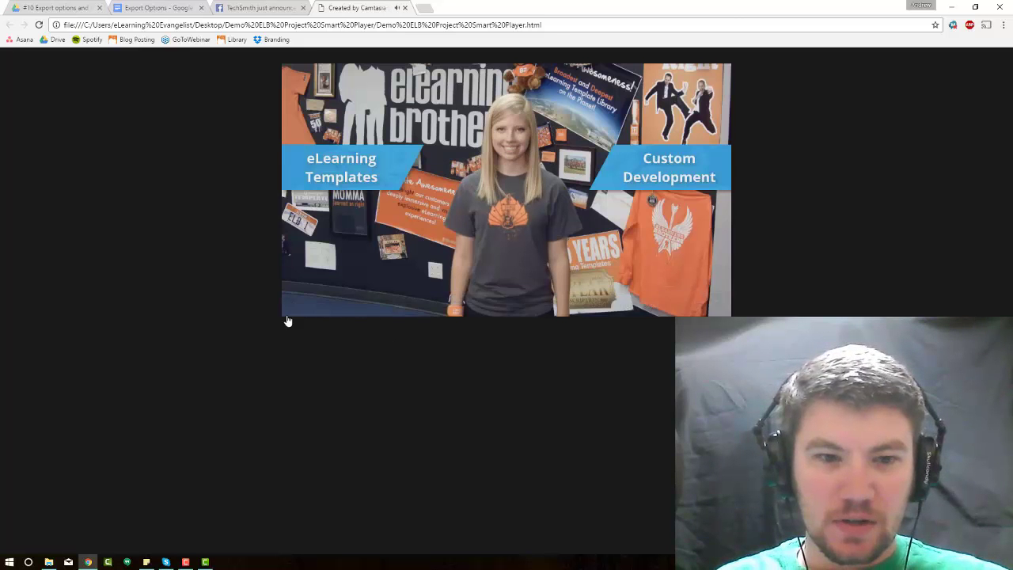
- Close the Smart Player tab in Chrome and return to the Demo ELB Project in Camtasia
click(404, 8)
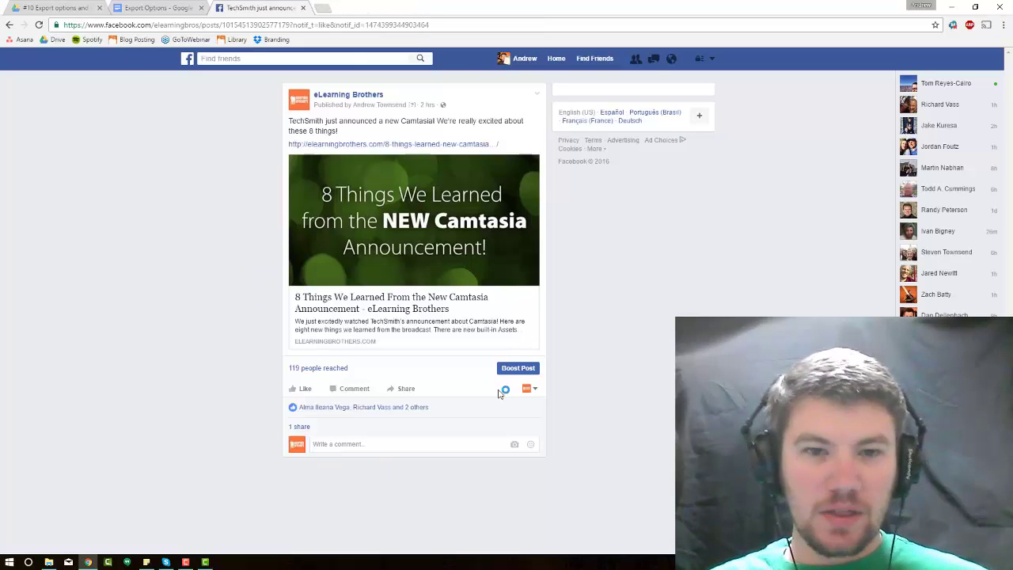
key(alt+Tab)
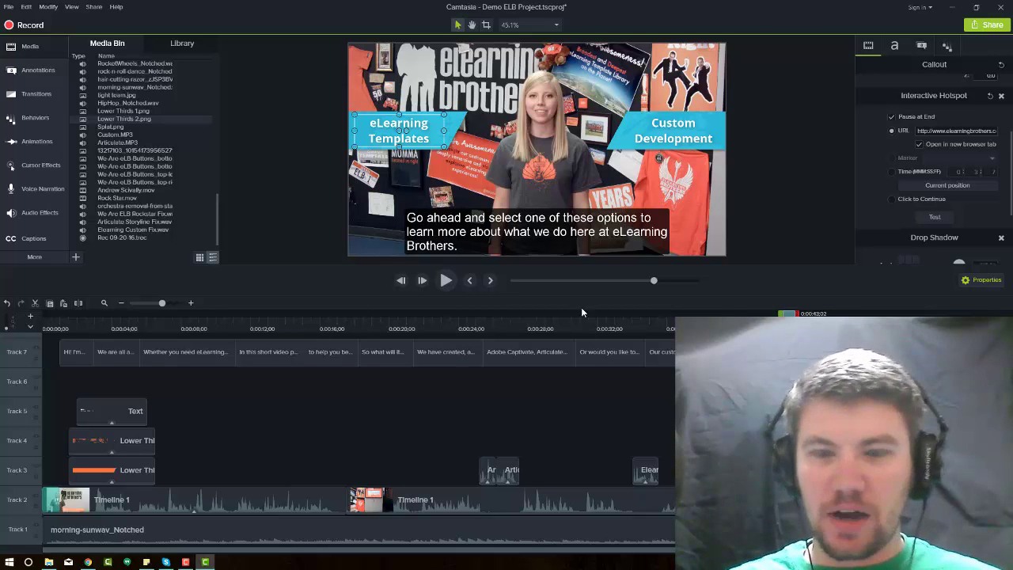
- Show Camtasia's Share destinations, then bring up Screencast.com's We Are eLB V9 folder in Chrome
click(978, 27)
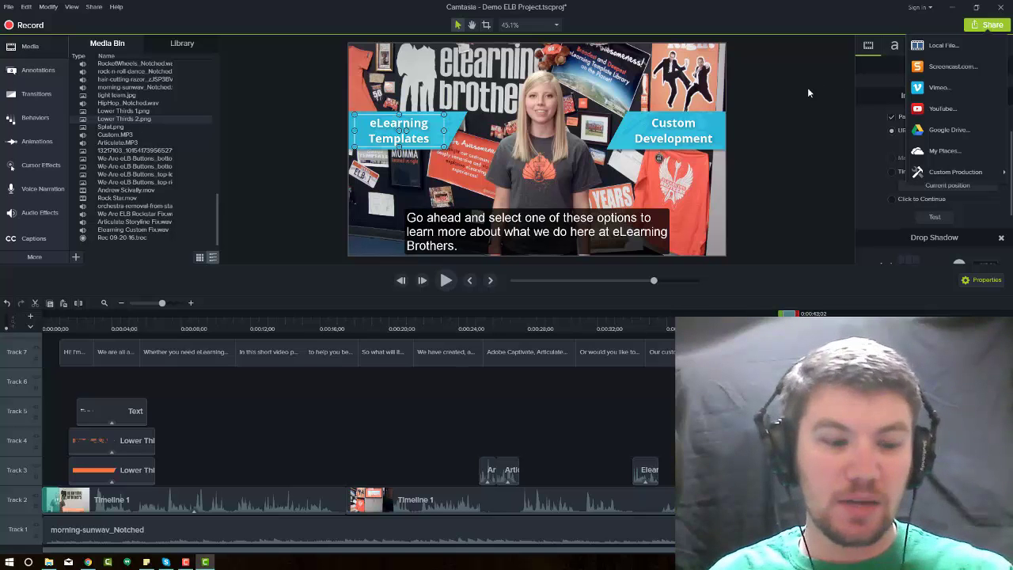
key(alt+Tab)
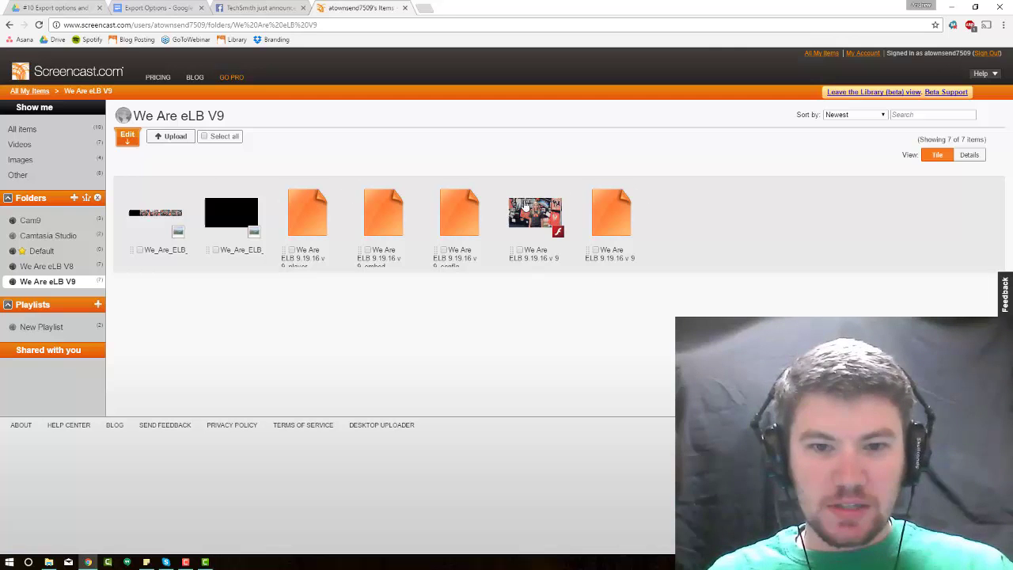
- Open and play the We Are ELB 9.19.16 v 9 video, then view its details below
click(539, 225)
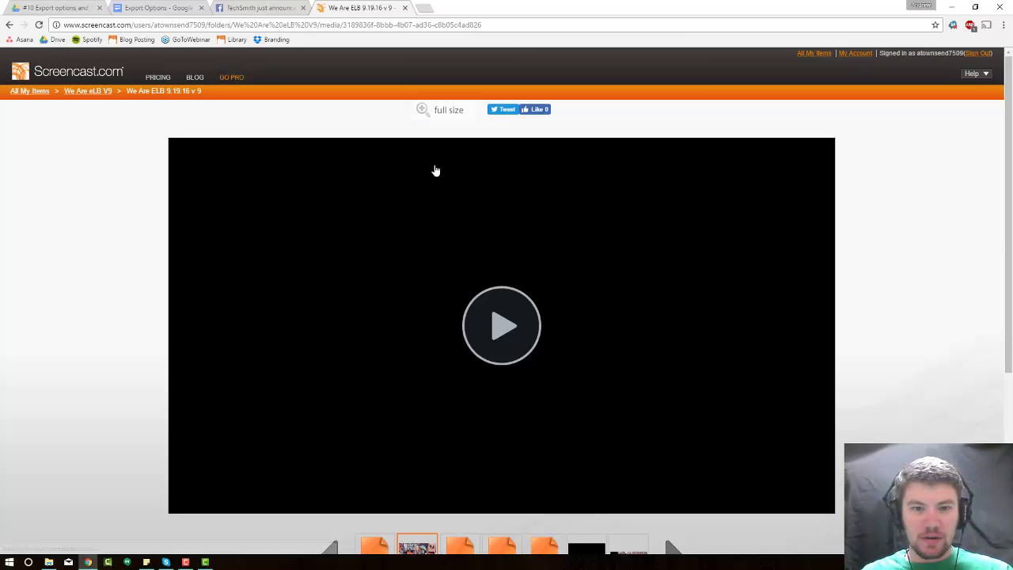
click(505, 326)
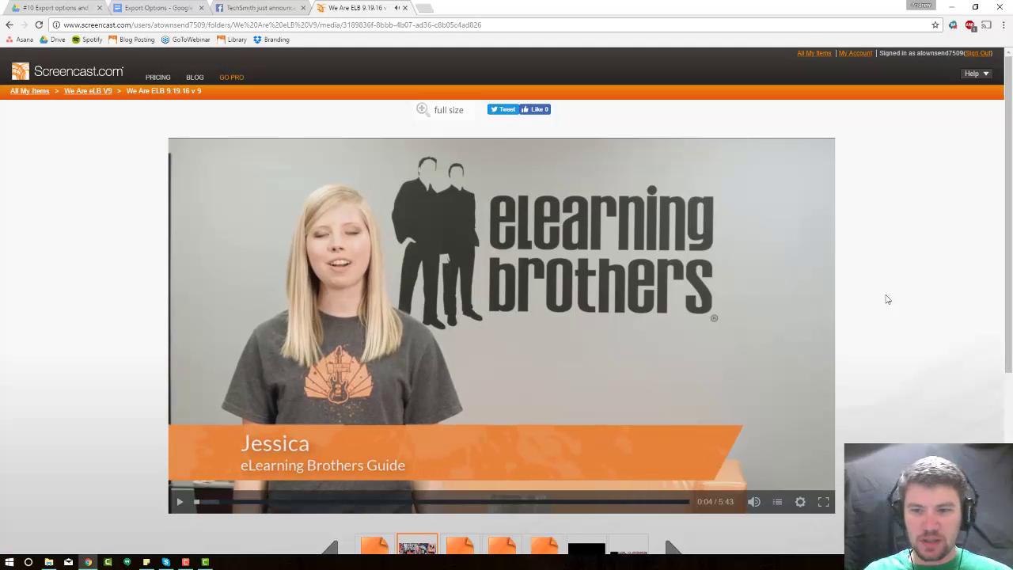
scroll(943, 293, down, 2)
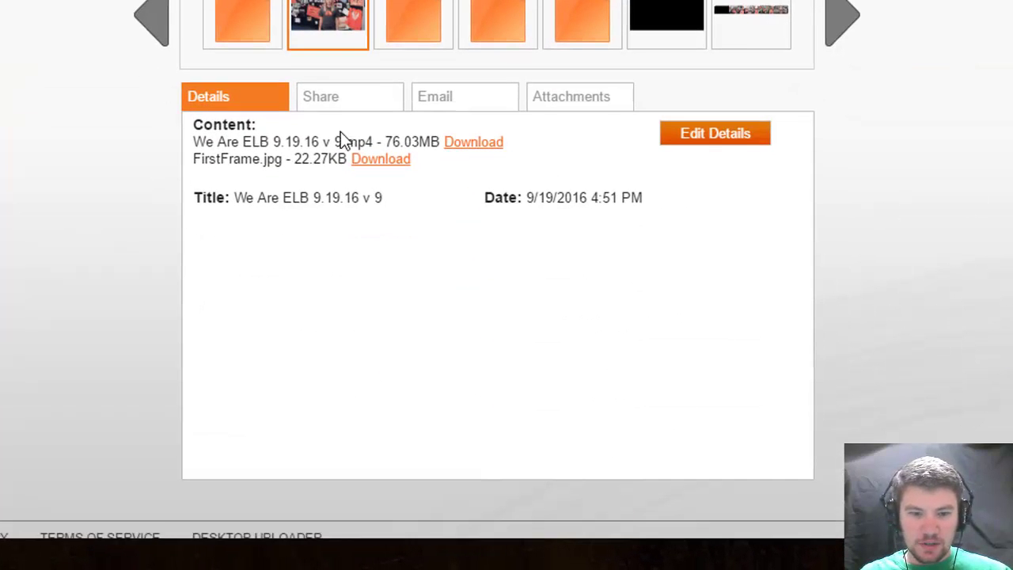
- Open the video's Share section and select the share URL, then the 1584 × 892 embed code
click(333, 94)
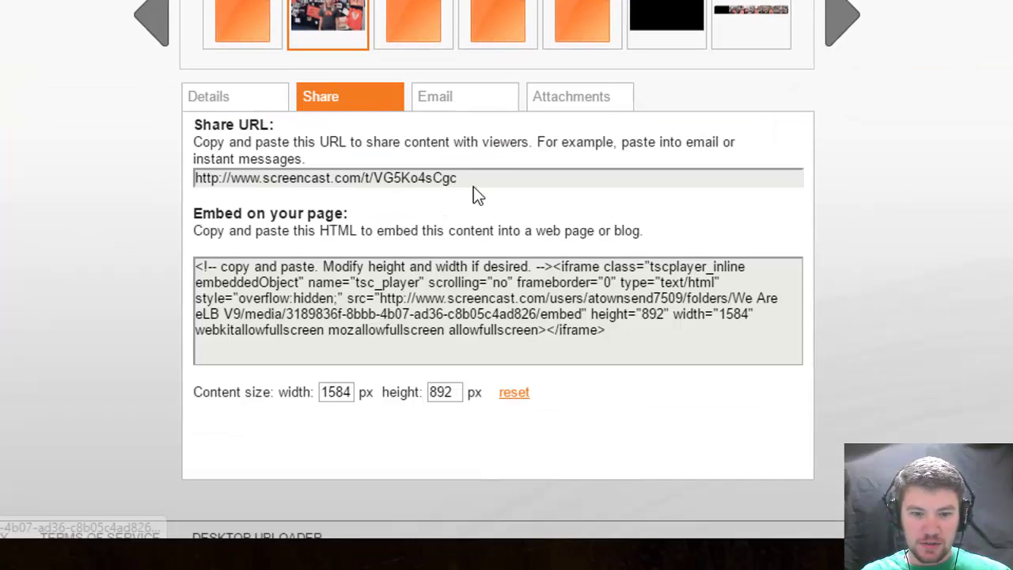
drag(467, 179, 190, 186)
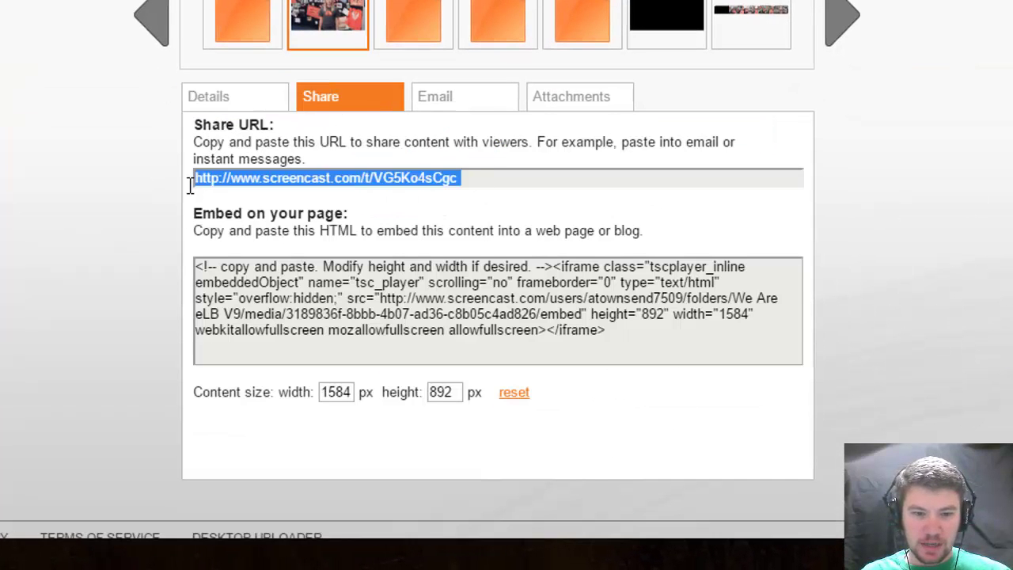
click(338, 214)
drag(610, 331, 197, 266)
scroll(599, 329, up, 3)
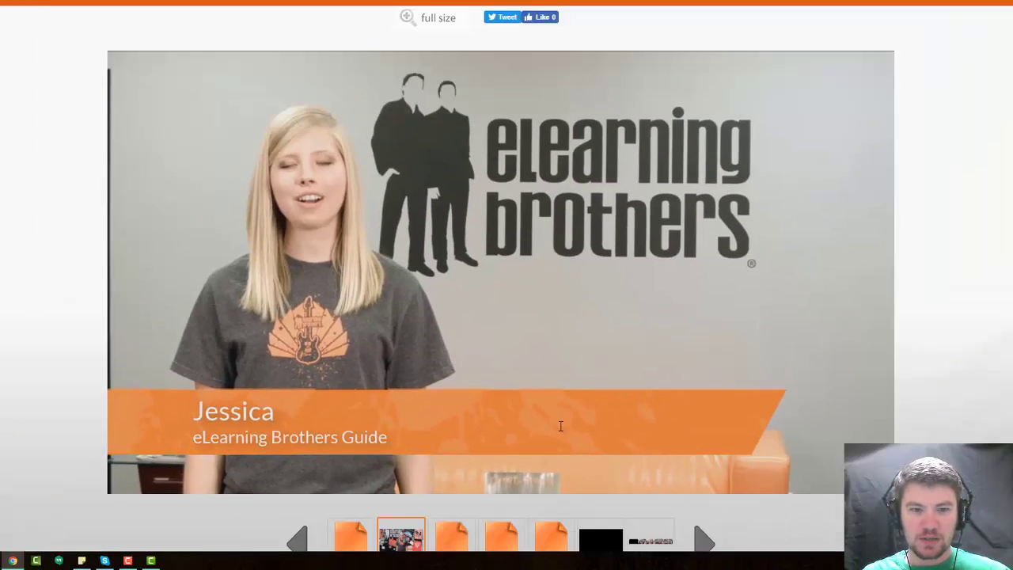
scroll(387, 149, down, 1)
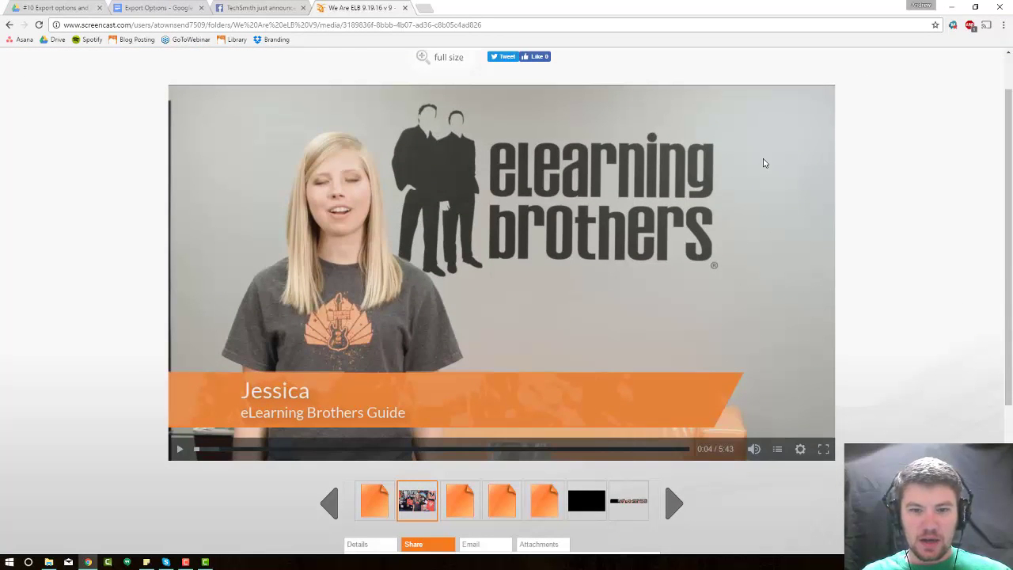